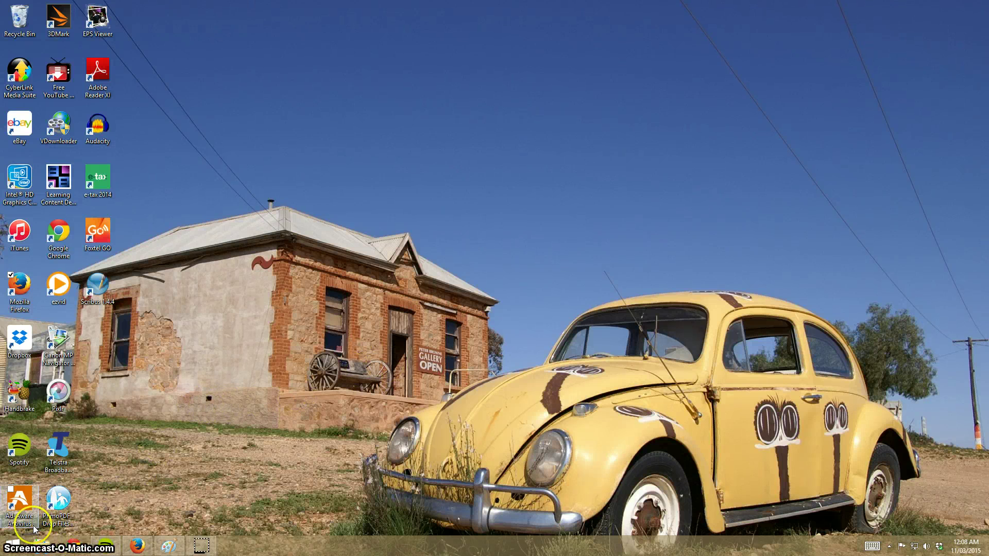
# Launch PowerPoint 2013 from the Windows 8 Start screen.
pyautogui.click(16, 549)
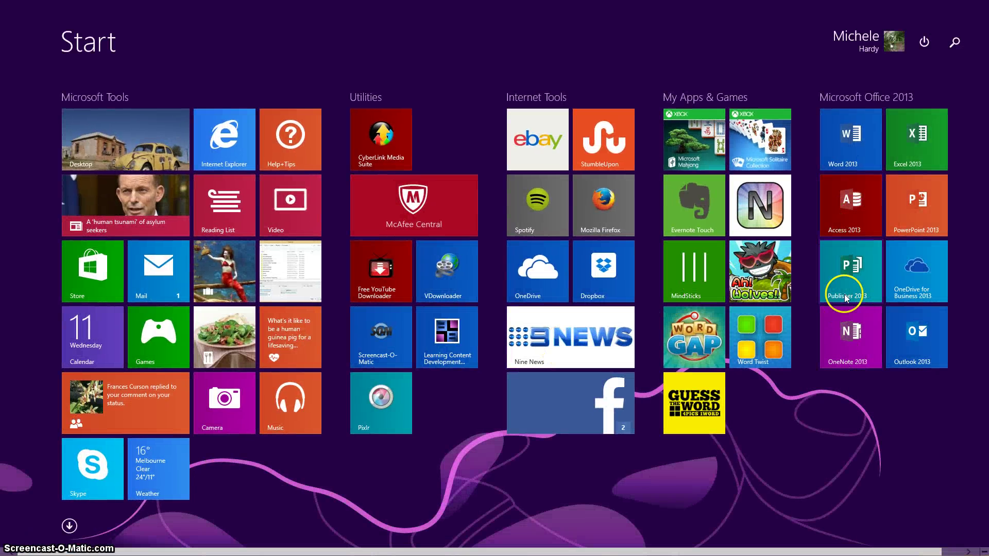
pyautogui.click(922, 207)
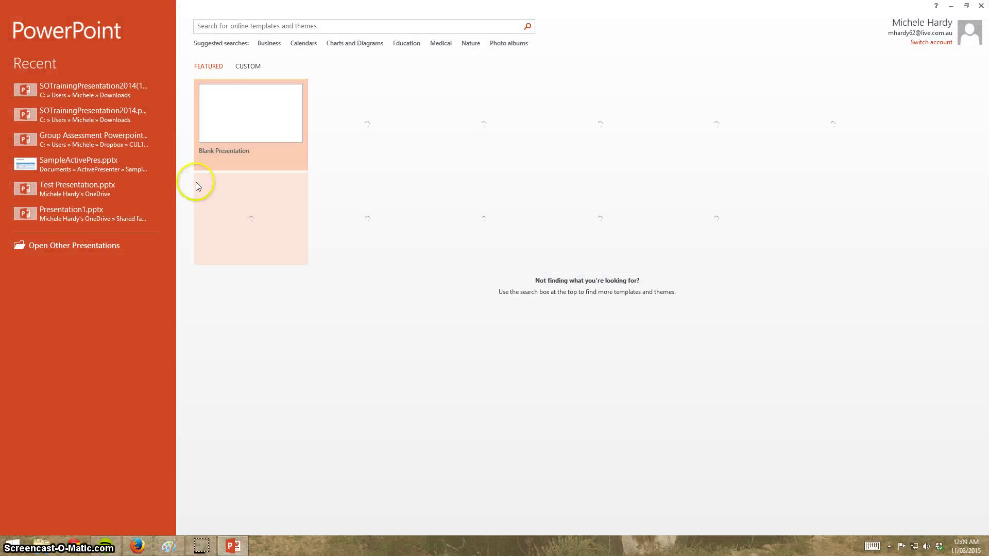
# Start a new blank presentation.
pyautogui.click(256, 118)
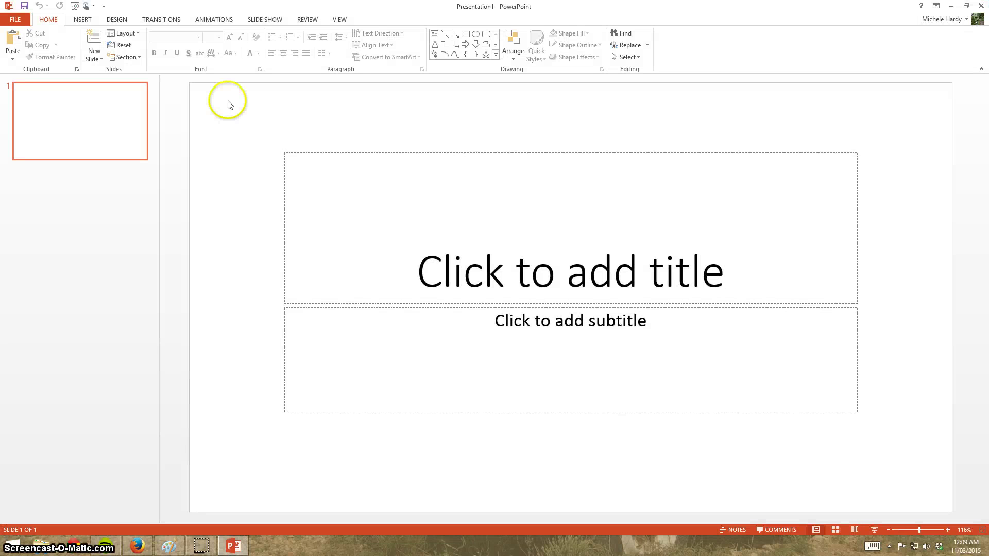
pyautogui.click(31, 85)
pyautogui.press('Delete')
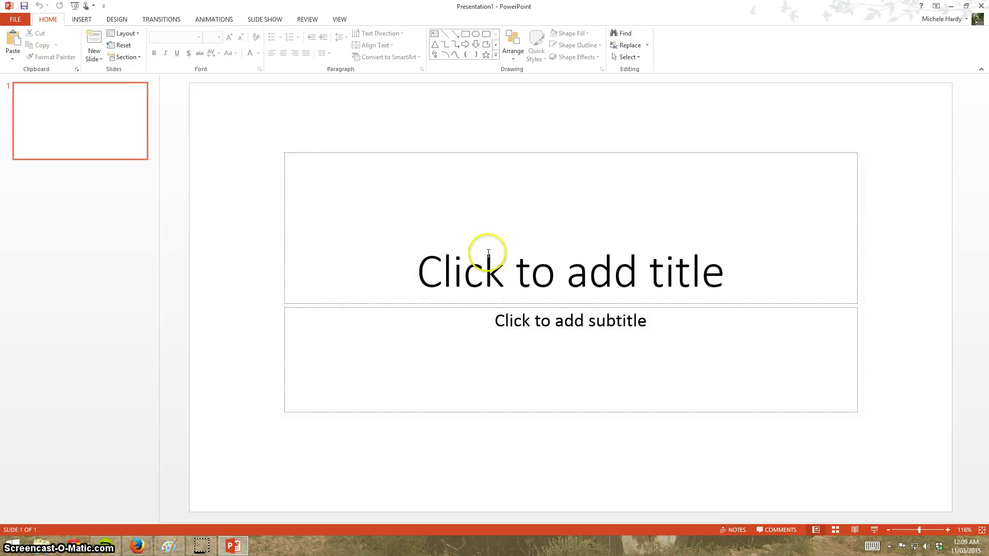
# Title the first slide 'Creating a Presentation' with subtitle 'Using PowerPoint 2013'.
pyautogui.click(538, 275)
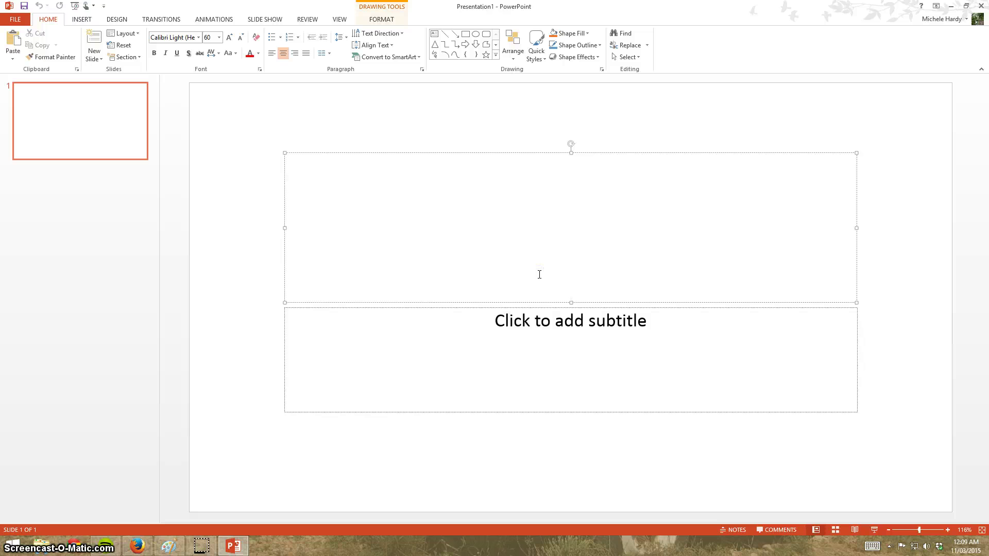
pyautogui.write('Creati')
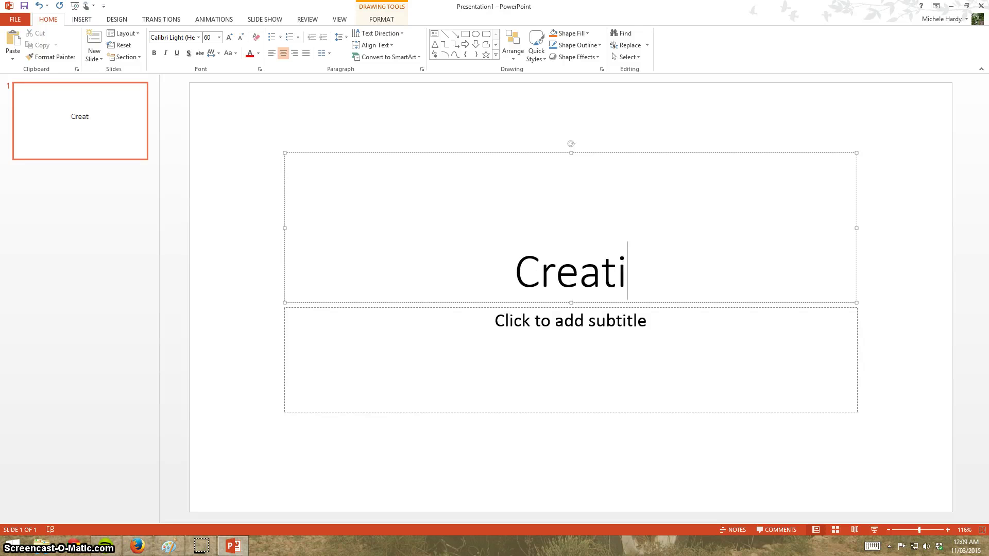
pyautogui.write('ng a Presentta')
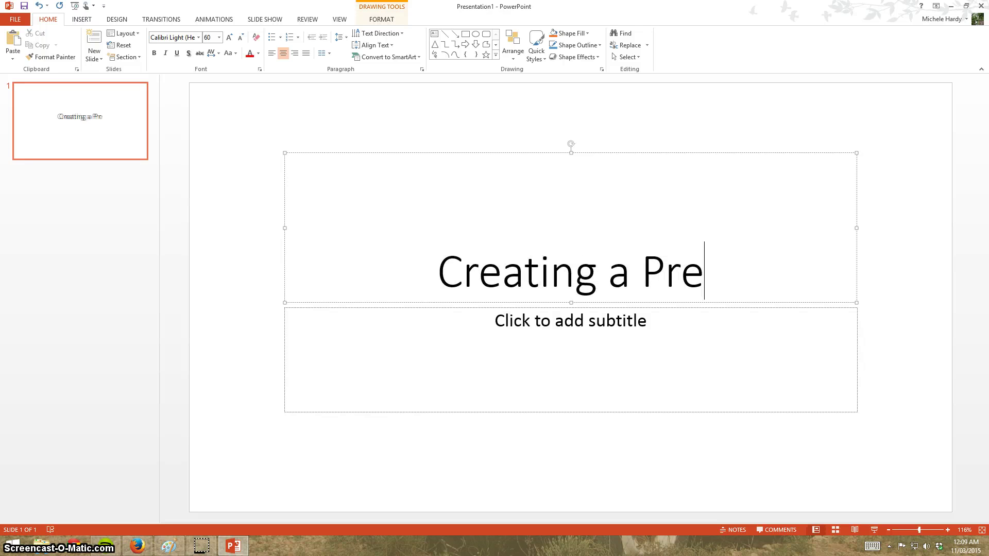
pyautogui.press('BackSpace')
pyautogui.press('BackSpace')
pyautogui.write('a')
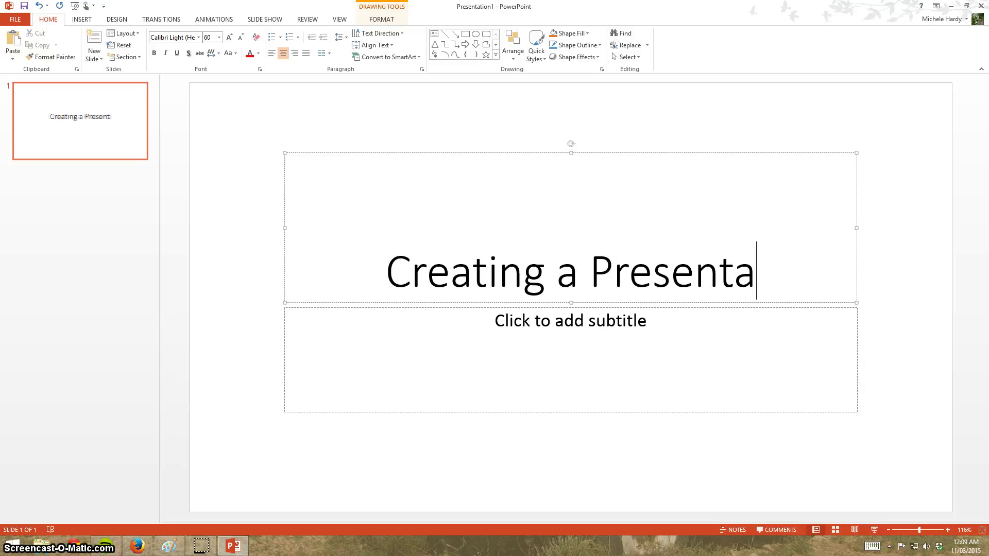
pyautogui.write('tion')
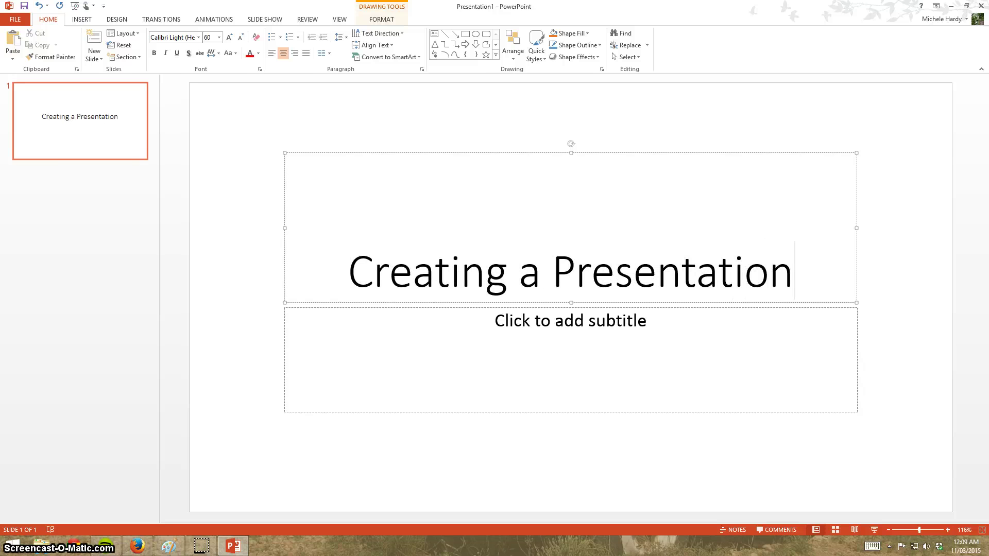
pyautogui.click(568, 328)
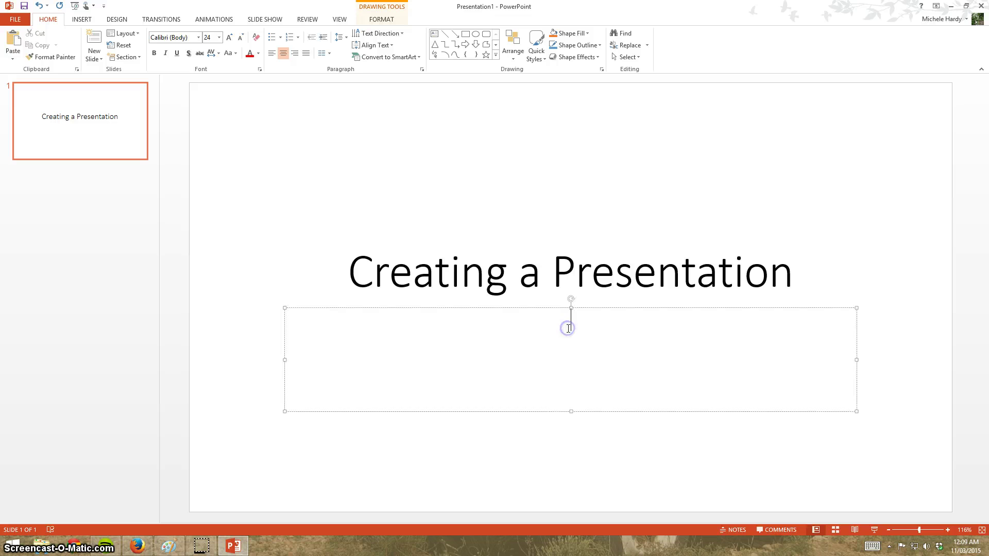
pyautogui.write('Using ')
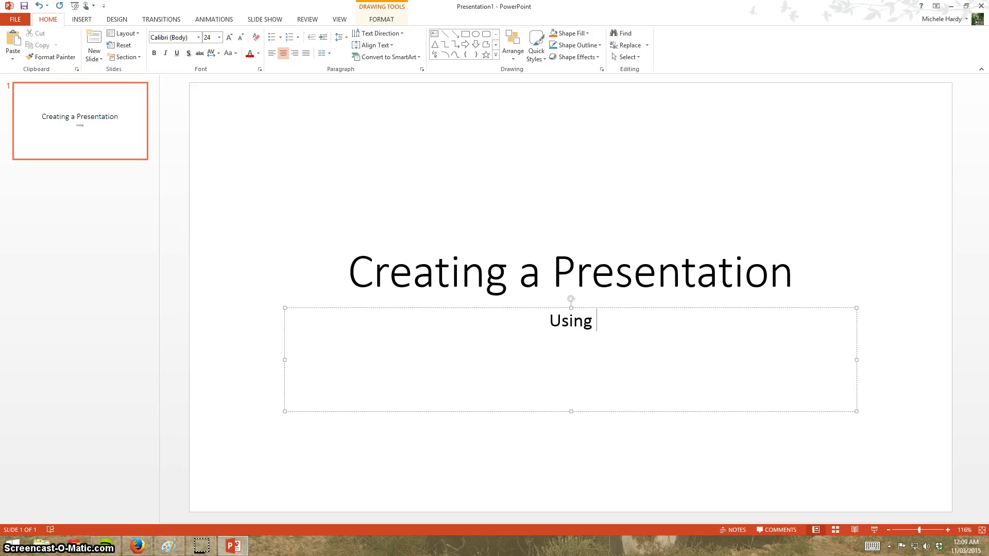
pyautogui.write('PowerPo')
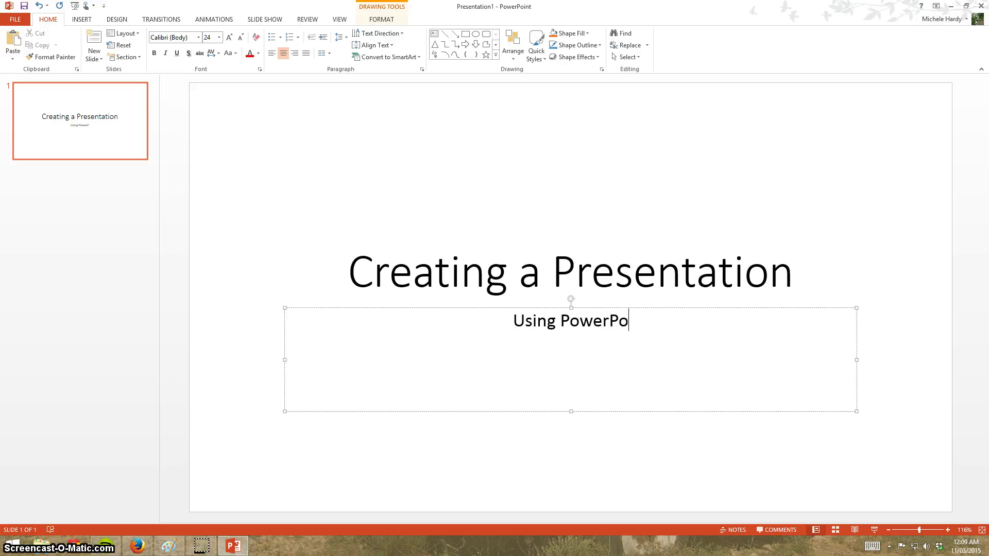
pyautogui.write('int 2013')
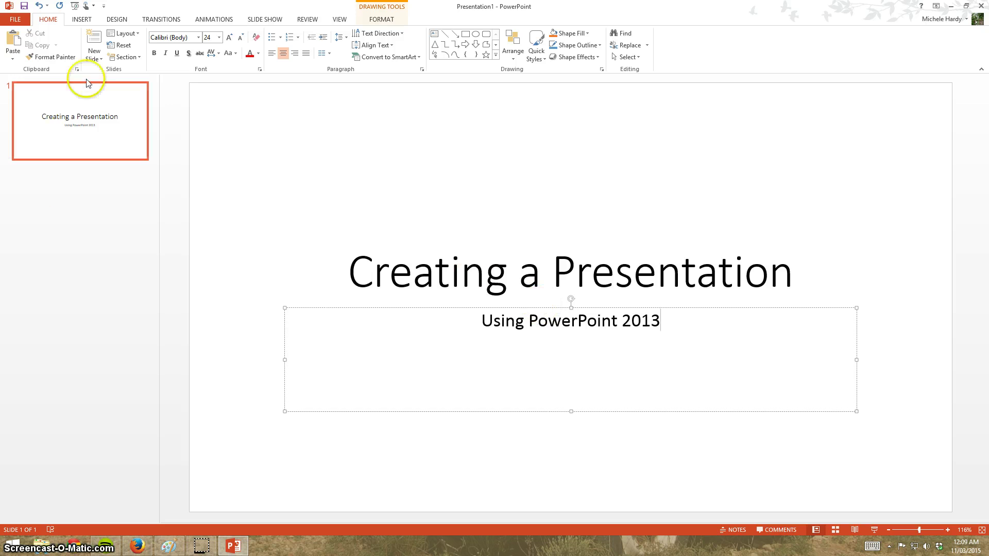
# Add a Title and Content slide titled 'Adding an Image'.
pyautogui.click(93, 41)
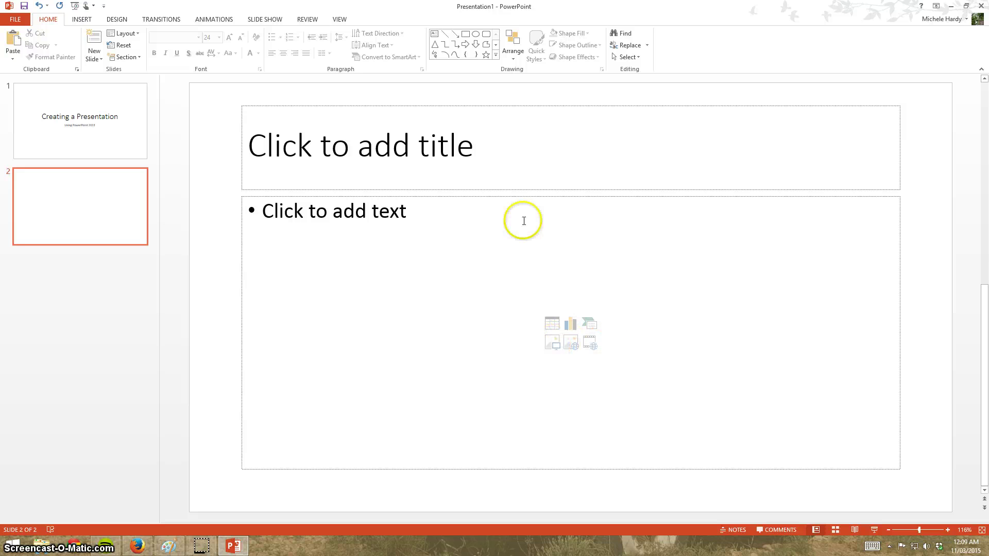
pyautogui.click(364, 150)
pyautogui.write('Addi')
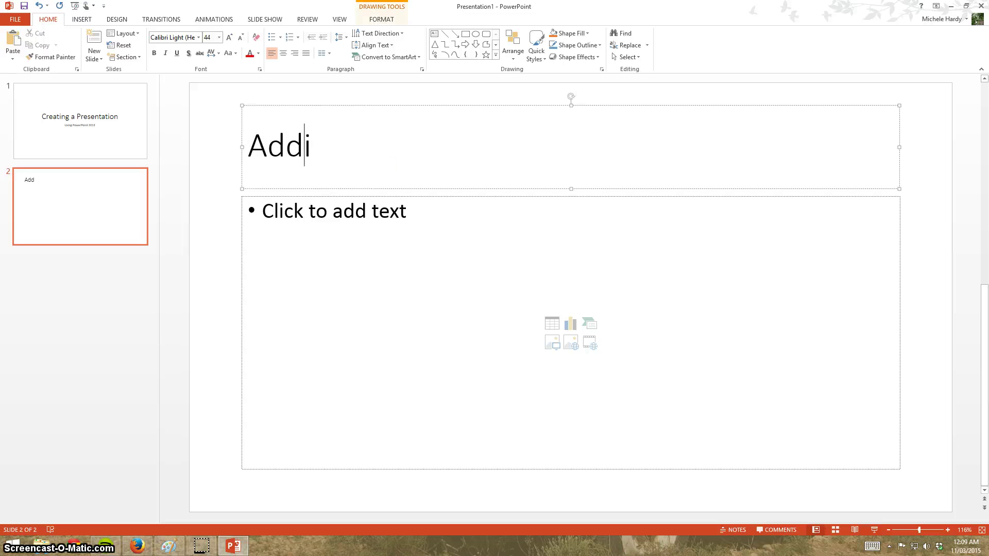
pyautogui.write('ng an Image')
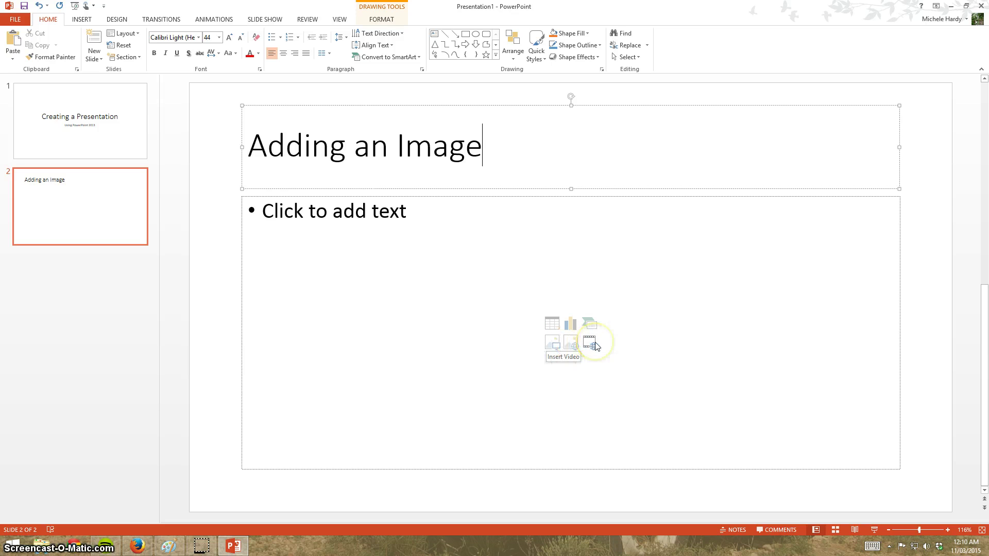
# Insert the DirtRoad photo on slide 2 with a tilted white-frame picture style.
pyautogui.click(554, 345)
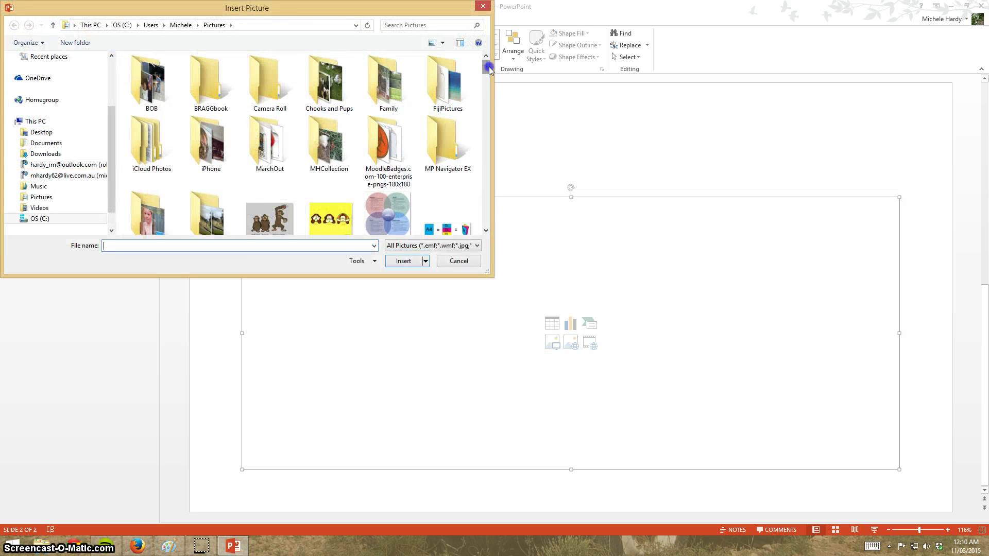
pyautogui.moveTo(487, 67); pyautogui.dragTo(493, 125)
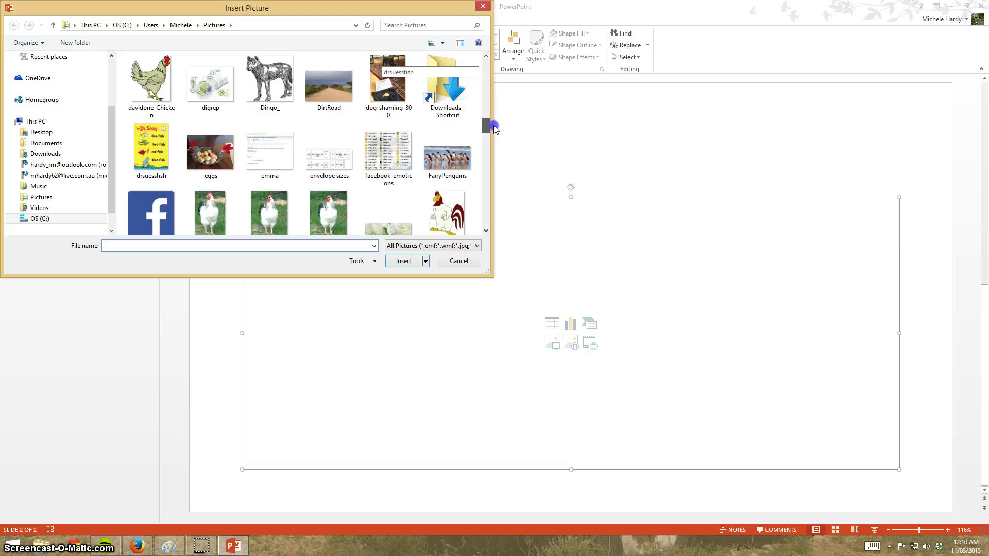
pyautogui.click(331, 93)
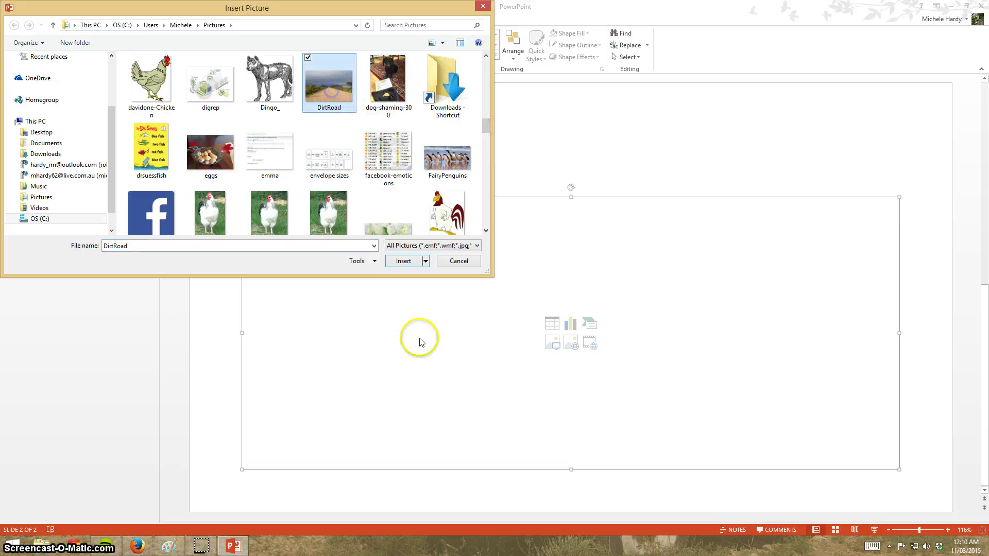
pyautogui.click(403, 261)
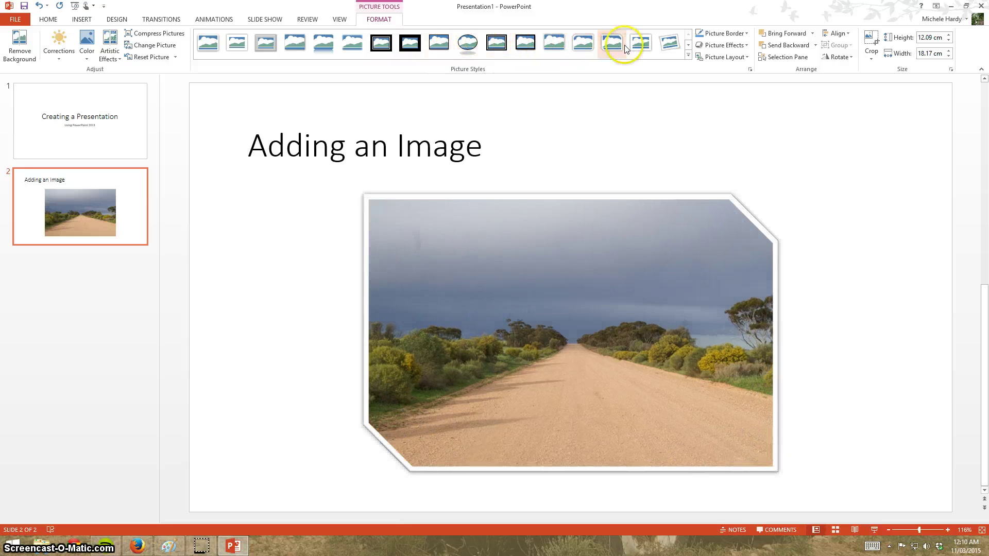
pyautogui.click(668, 44)
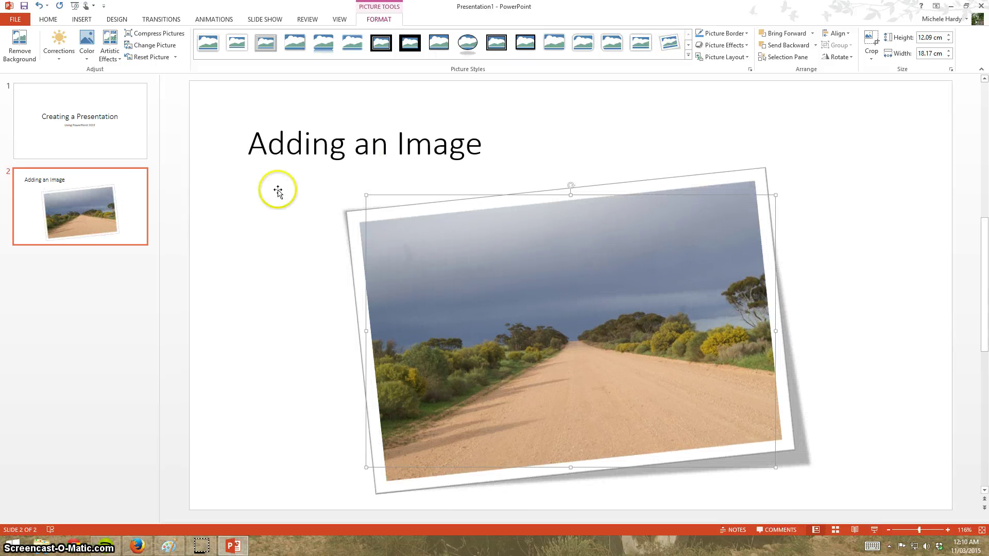
pyautogui.click(54, 20)
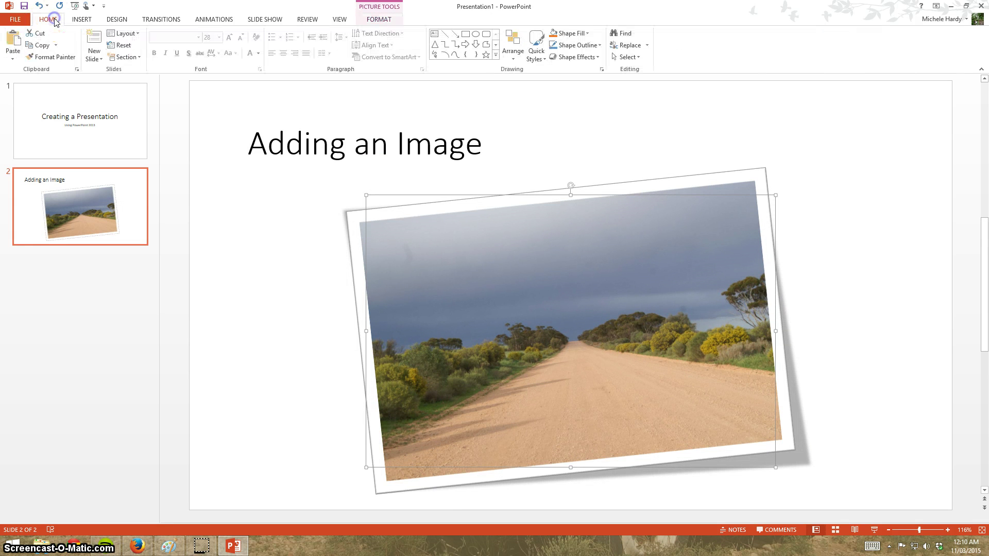
# Add slide 3 titled 'Advantages of PowerPoint' with four bullets ending 'It is easy to add objects'.
pyautogui.click(98, 39)
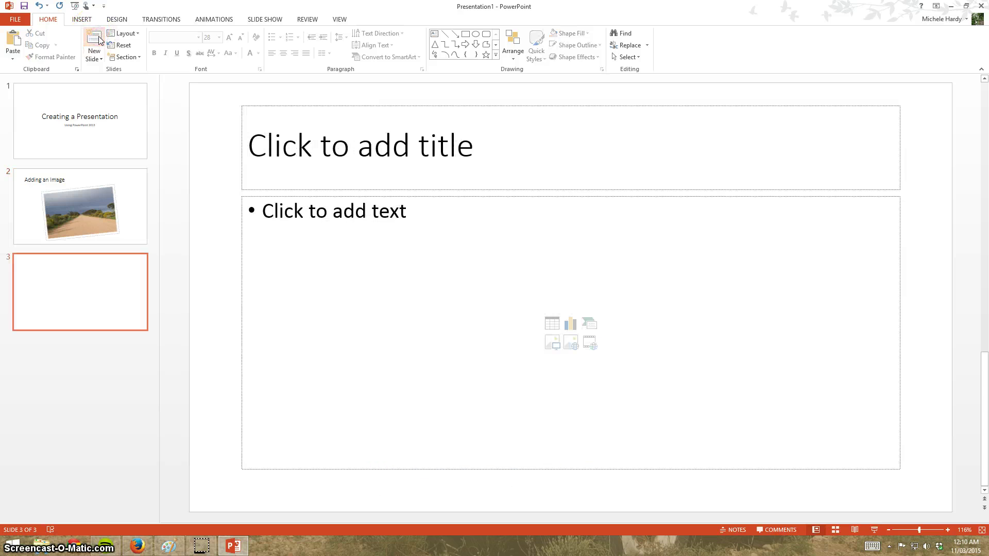
pyautogui.click(302, 144)
pyautogui.write('A')
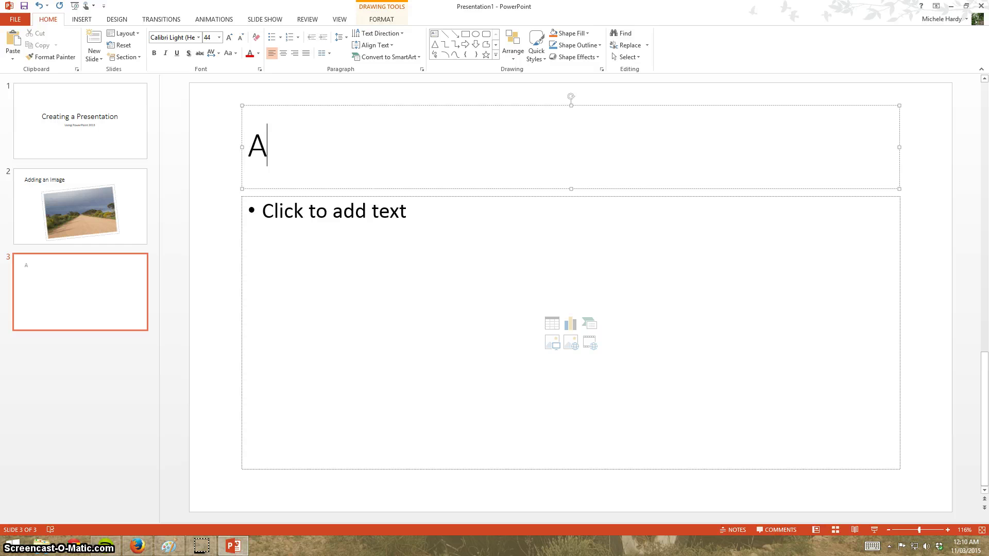
pyautogui.write('dvantages of')
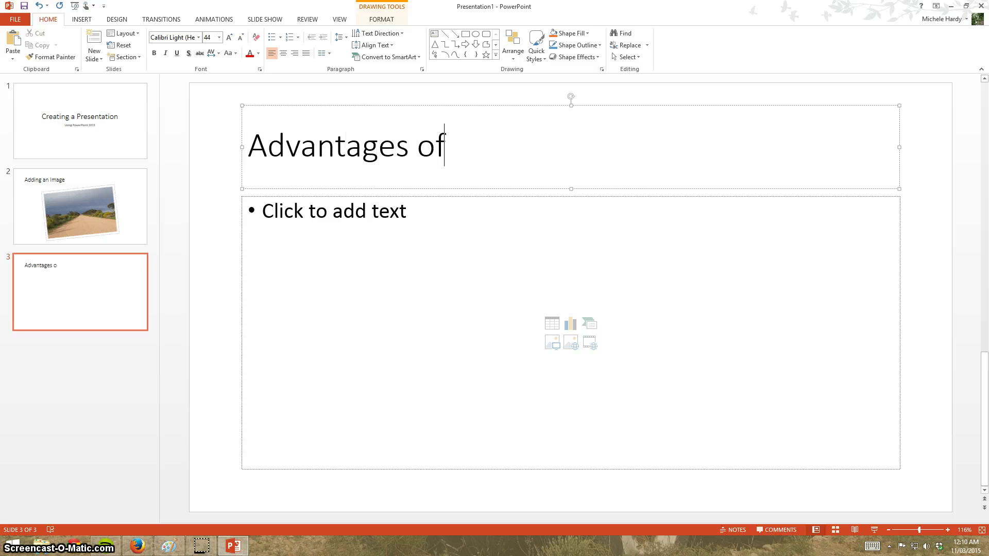
pyautogui.write(' PowerPoint')
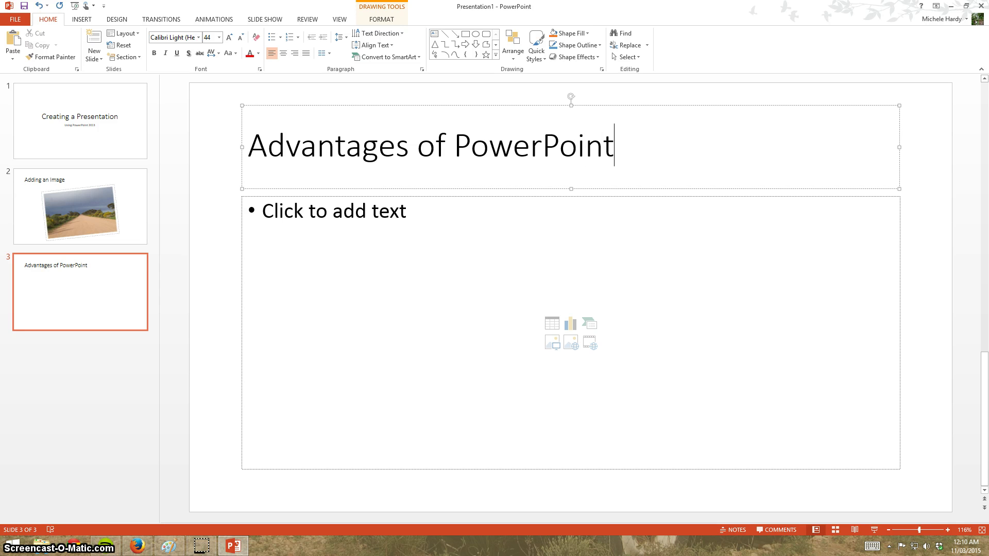
pyautogui.click(267, 211)
pyautogui.write('It can be easily')
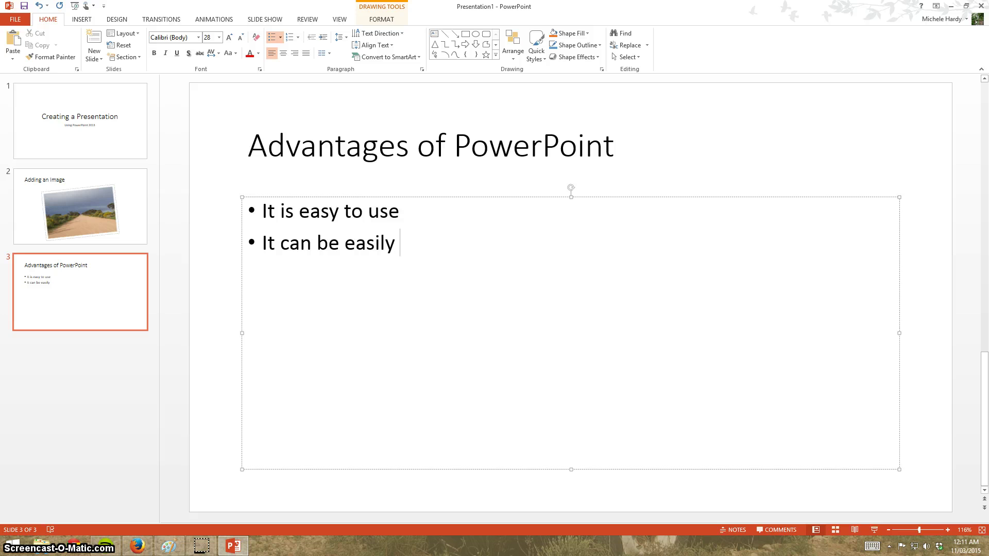
pyautogui.write('omised with themes')
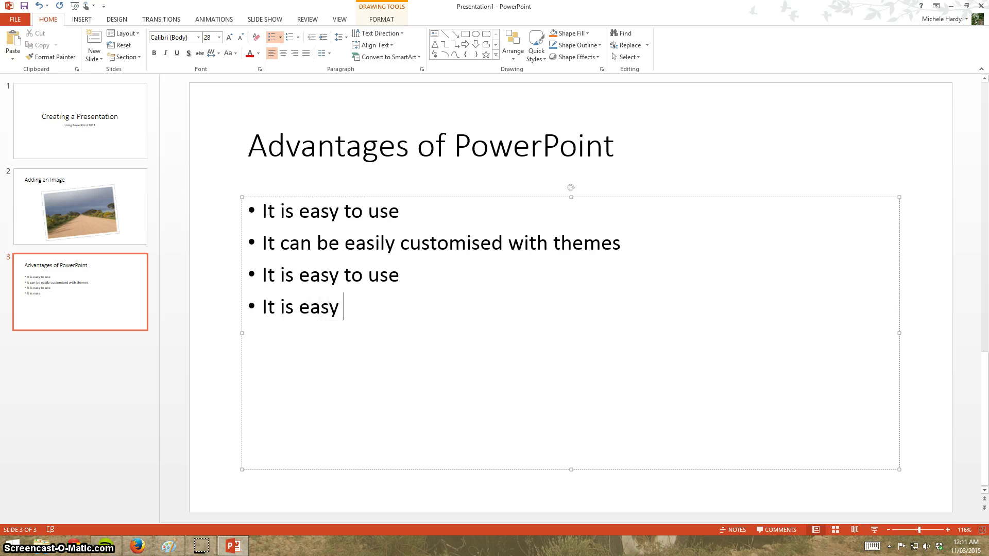
pyautogui.write('objects')
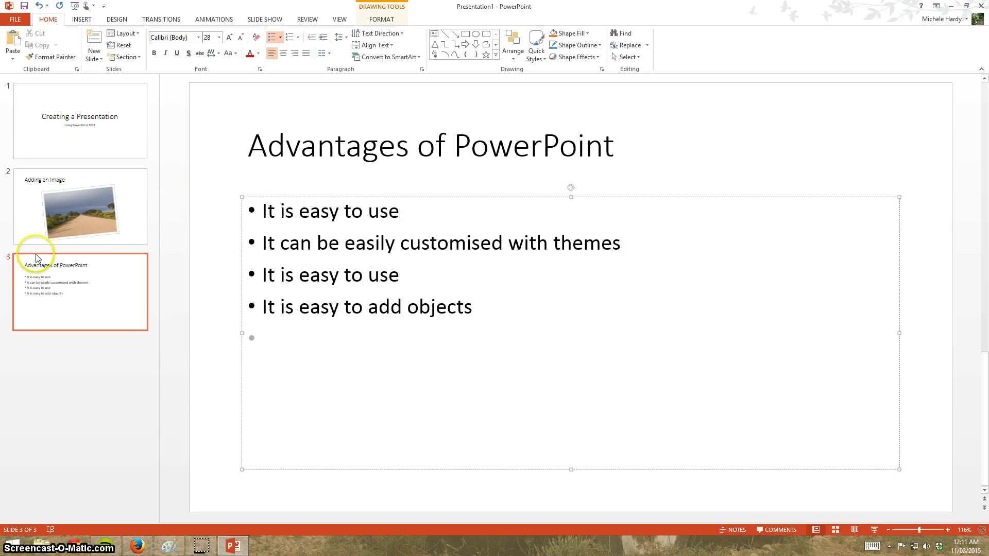
# Add a fourth slide and insert the Ferdinand video file into its content area.
pyautogui.click(91, 42)
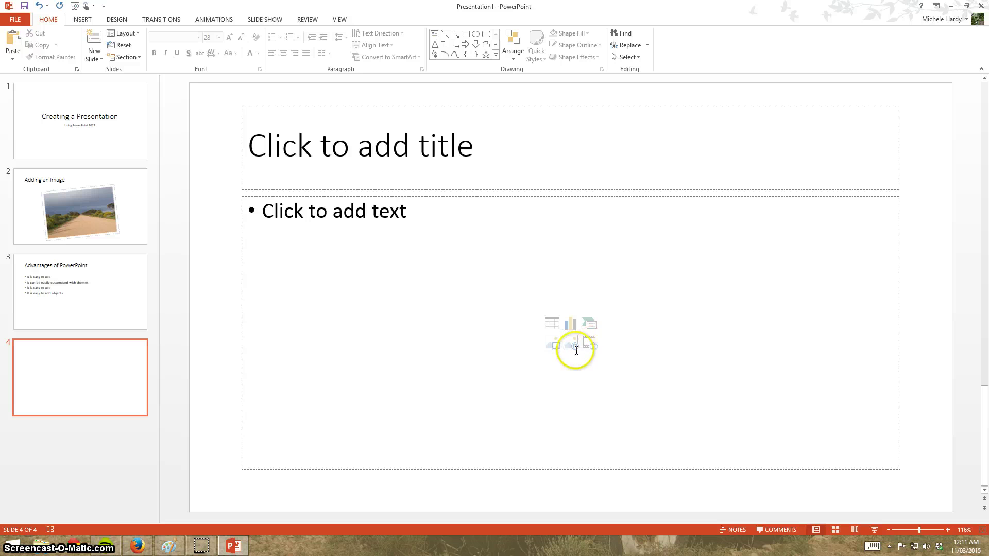
pyautogui.click(591, 343)
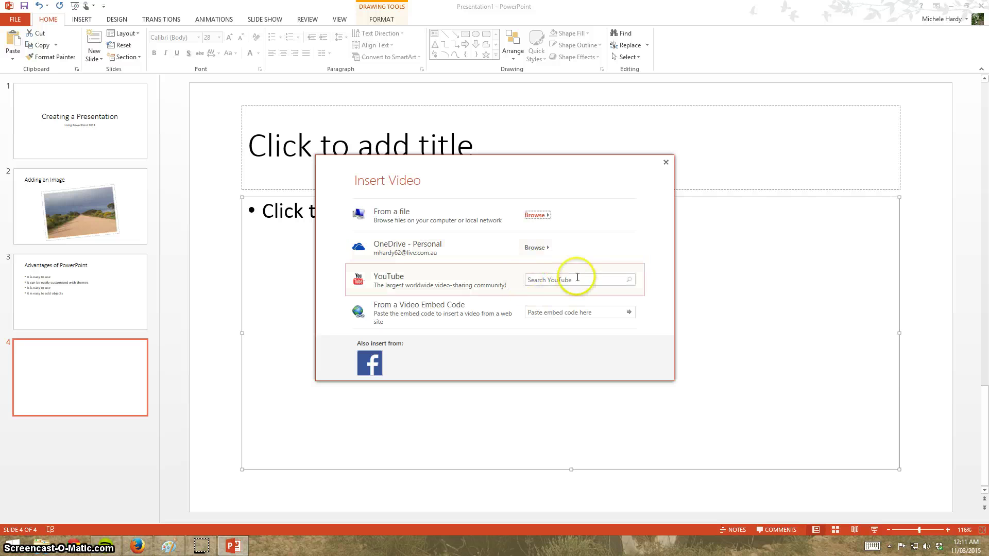
pyautogui.click(576, 311)
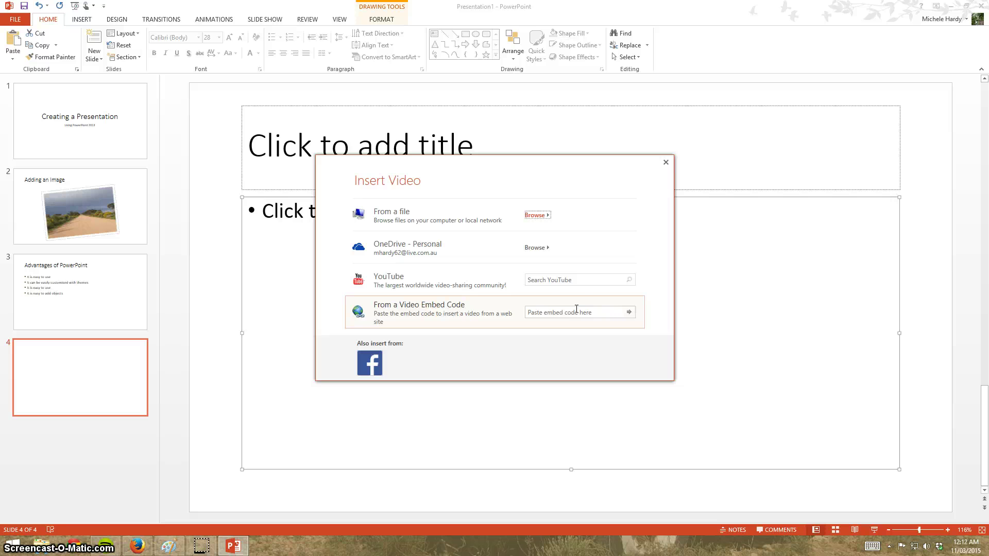
pyautogui.click(548, 216)
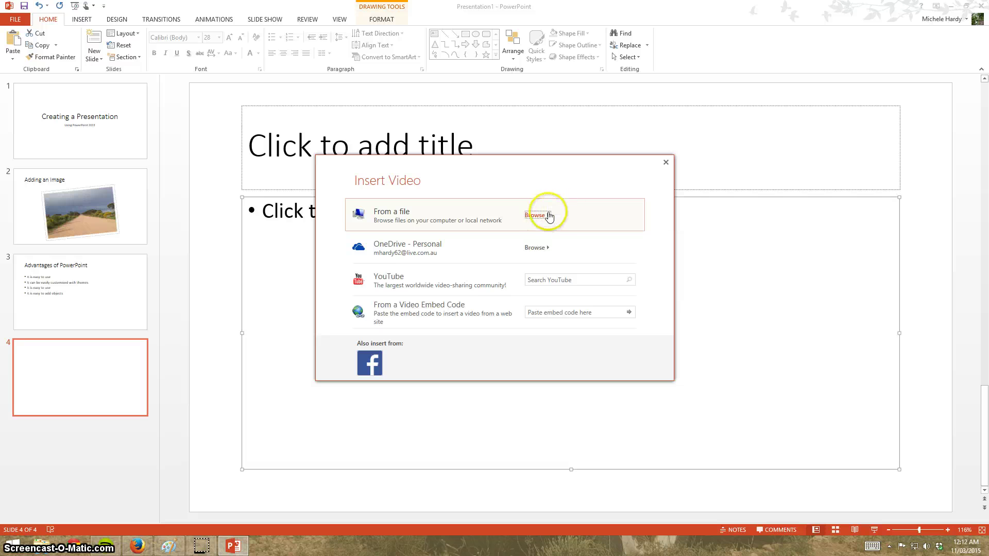
pyautogui.click(545, 217)
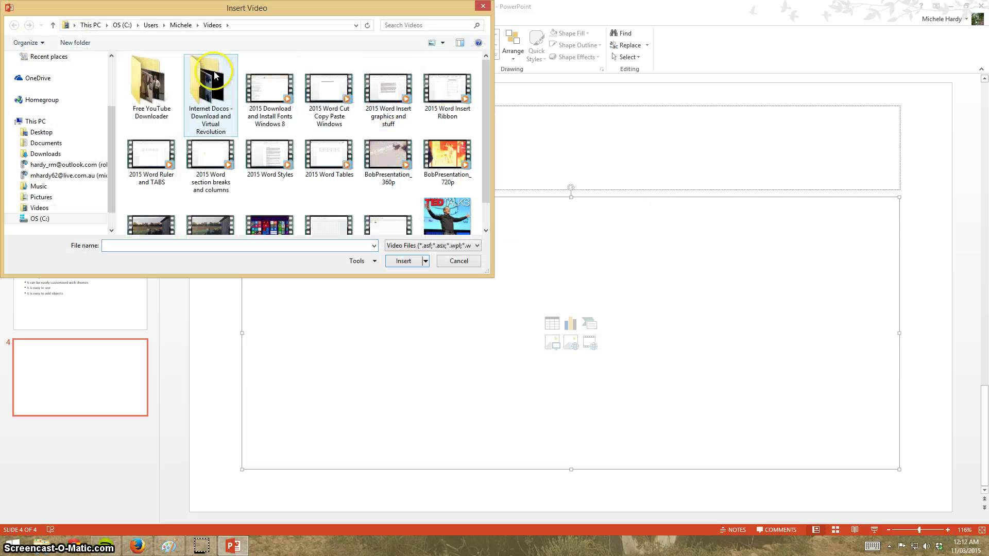
pyautogui.scroll(-2, 489, 187)
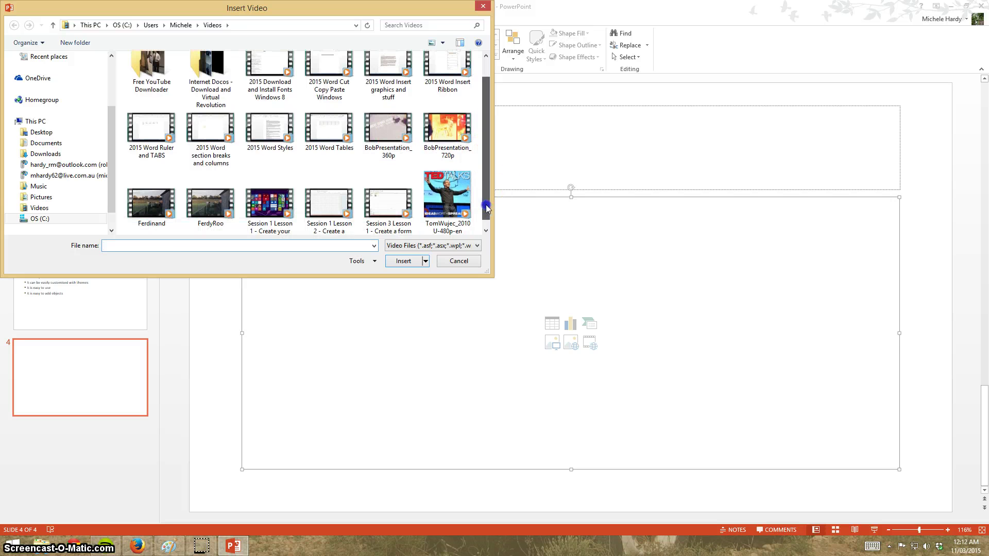
pyautogui.click(152, 205)
pyautogui.click(404, 262)
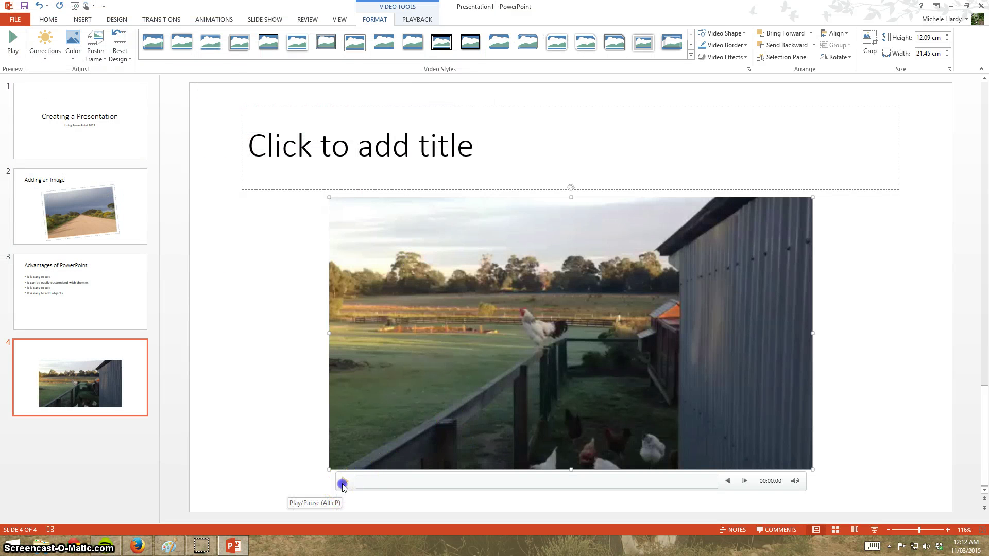
# Preview the Ferdinand video and keep its playback Start set to On Click.
pyautogui.click(343, 484)
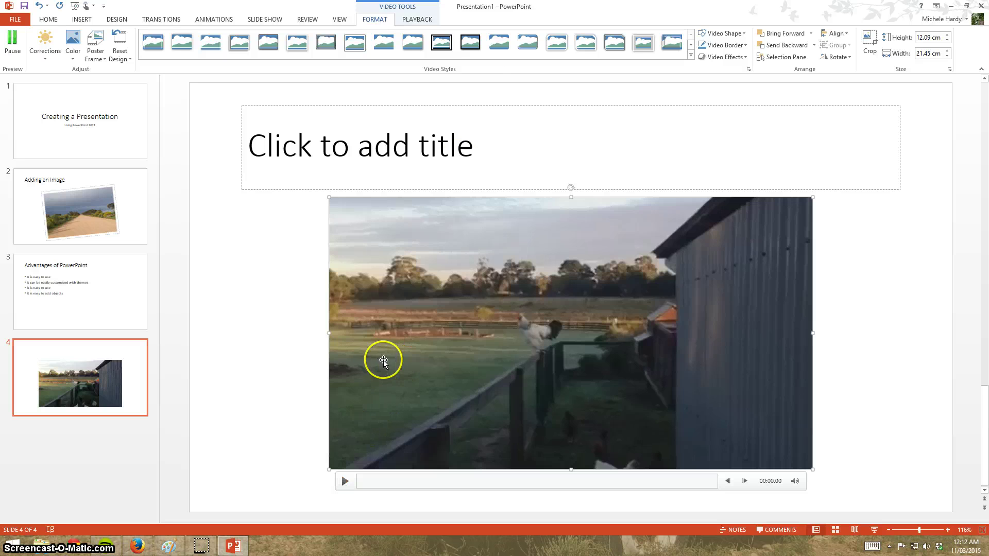
pyautogui.click(414, 21)
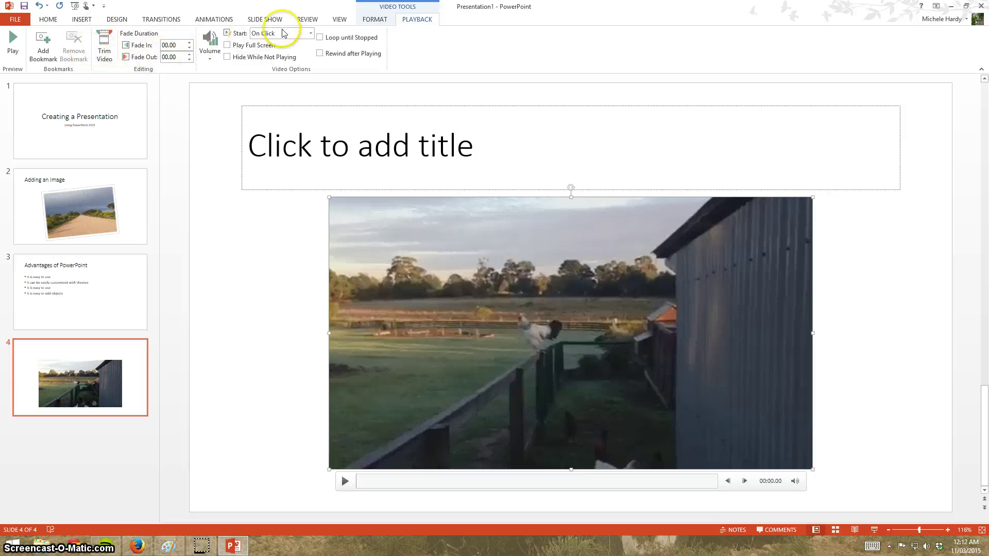
pyautogui.click(310, 33)
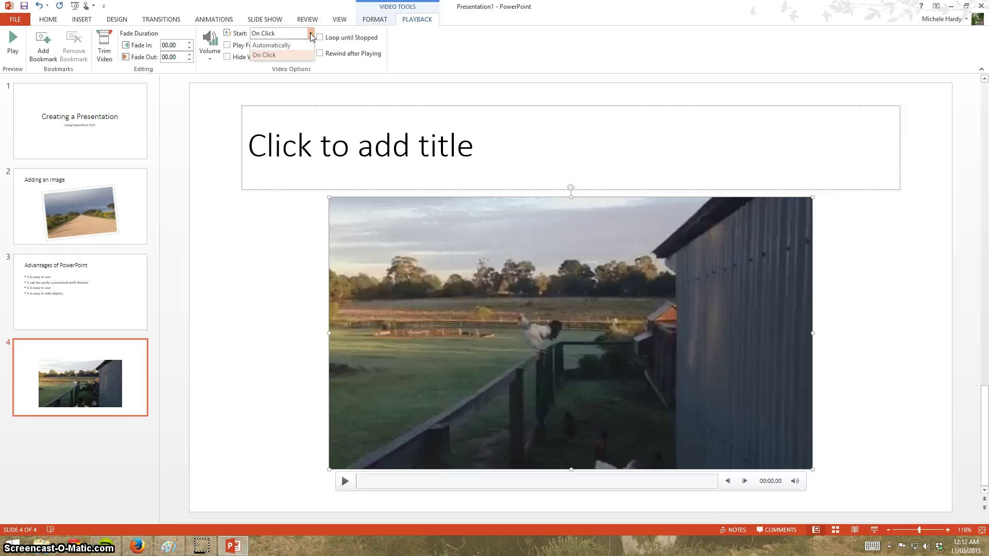
pyautogui.click(310, 34)
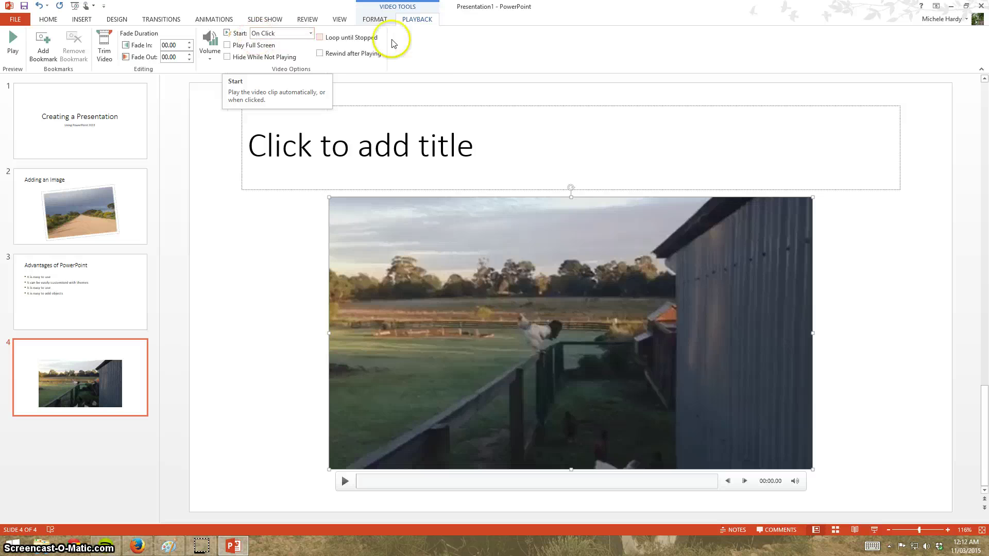
# Give the video a rounded-corner style, try the Teardrop shape, then undo it.
pyautogui.click(375, 20)
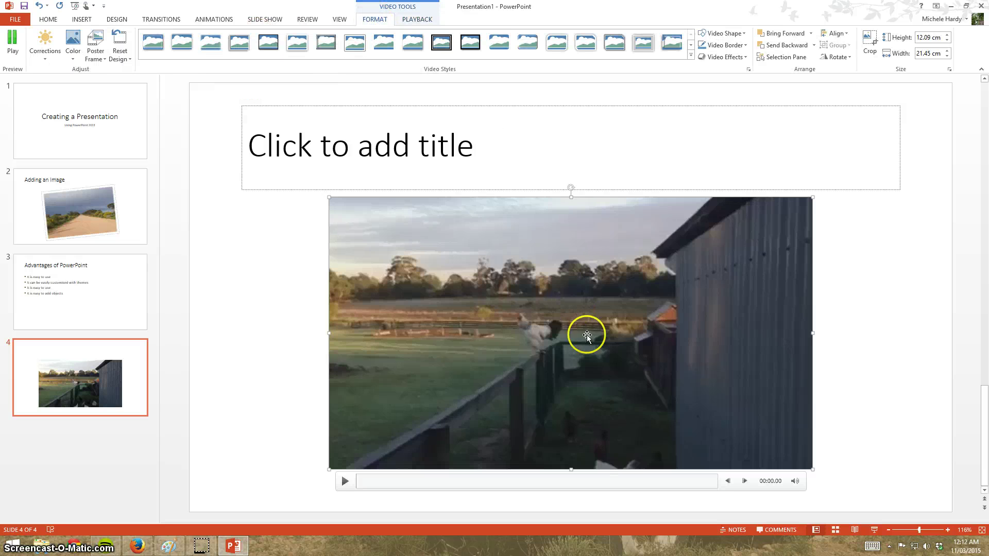
pyautogui.click(507, 45)
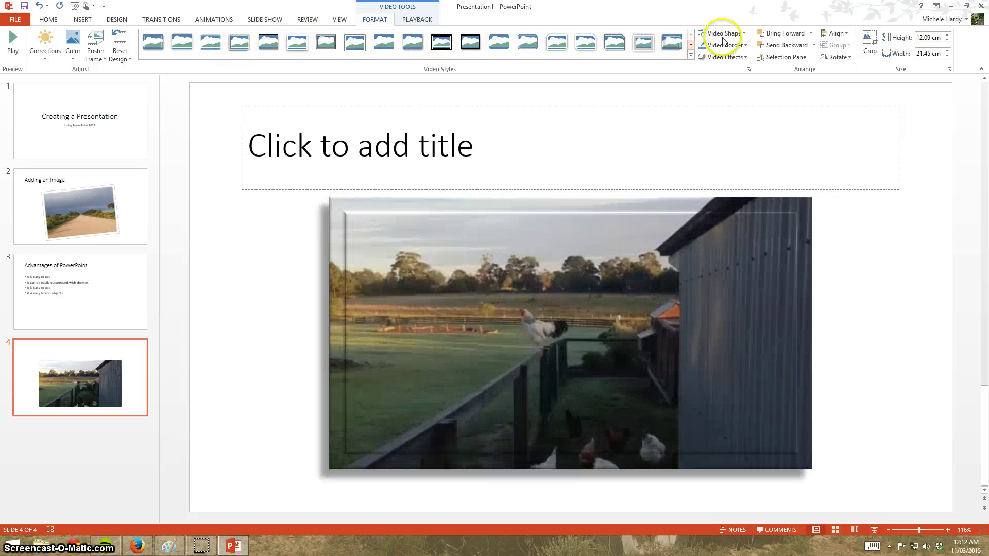
pyautogui.click(743, 34)
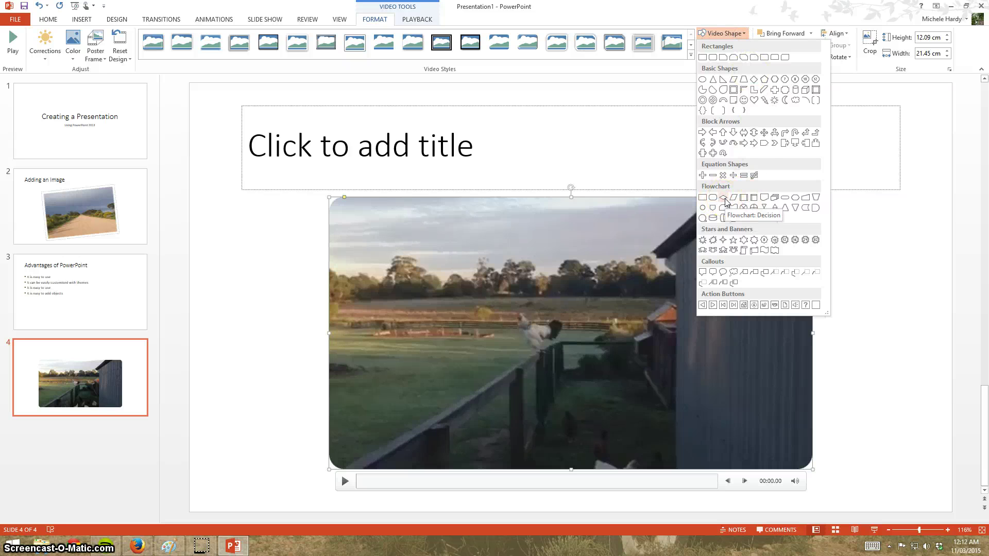
pyautogui.click(724, 92)
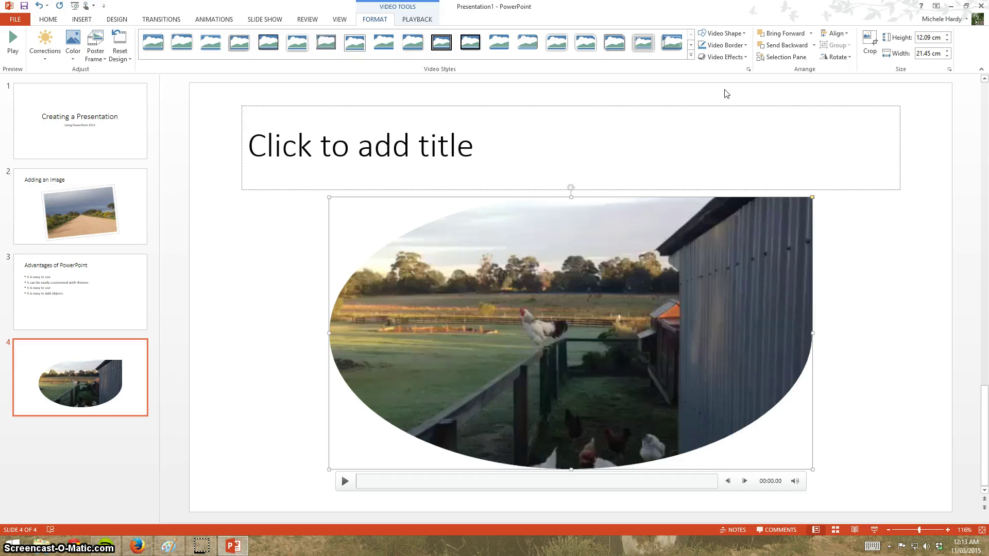
pyautogui.click(40, 6)
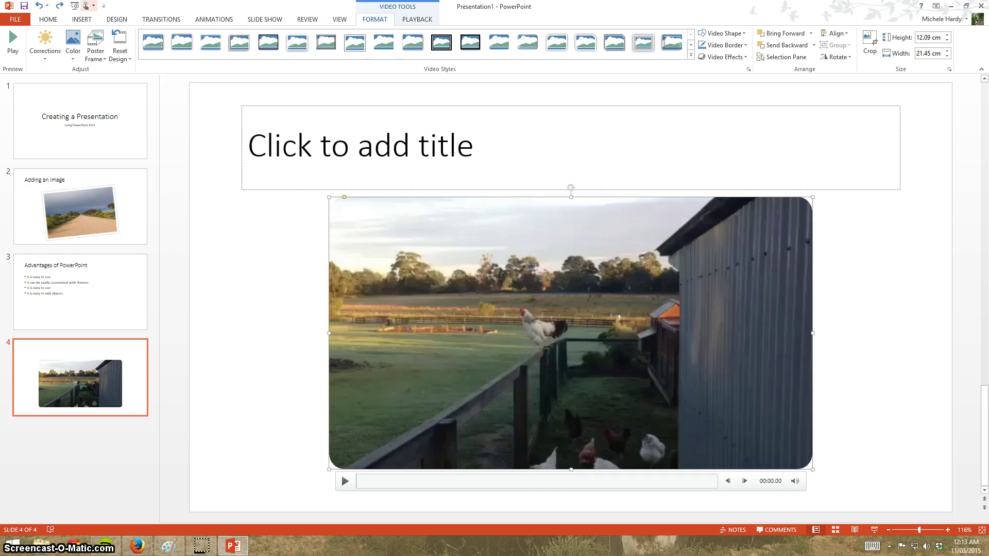
# Title slide 4 'Ferdinand the Rooster' and return to the title slide.
pyautogui.click(376, 148)
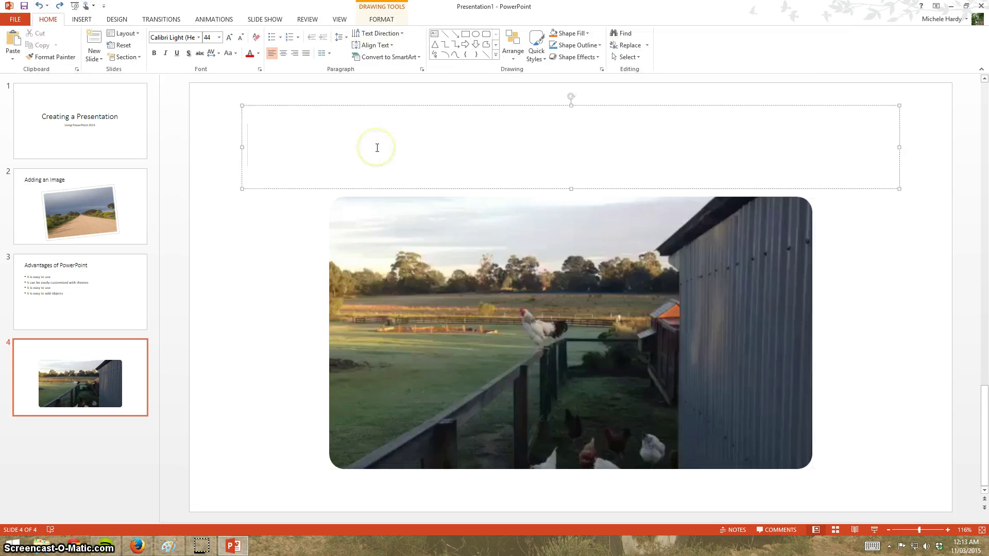
pyautogui.write('Ferdinand')
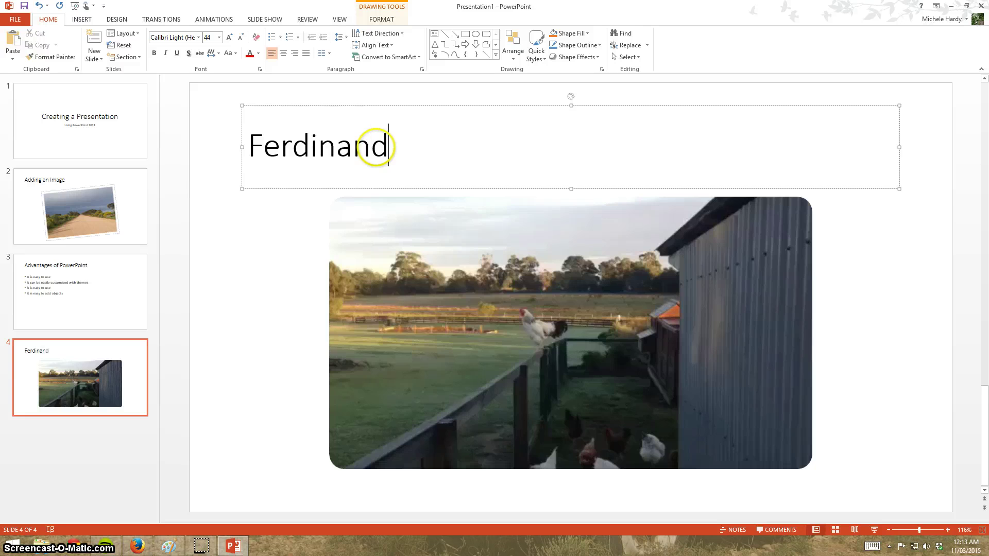
pyautogui.write(' the Rooster')
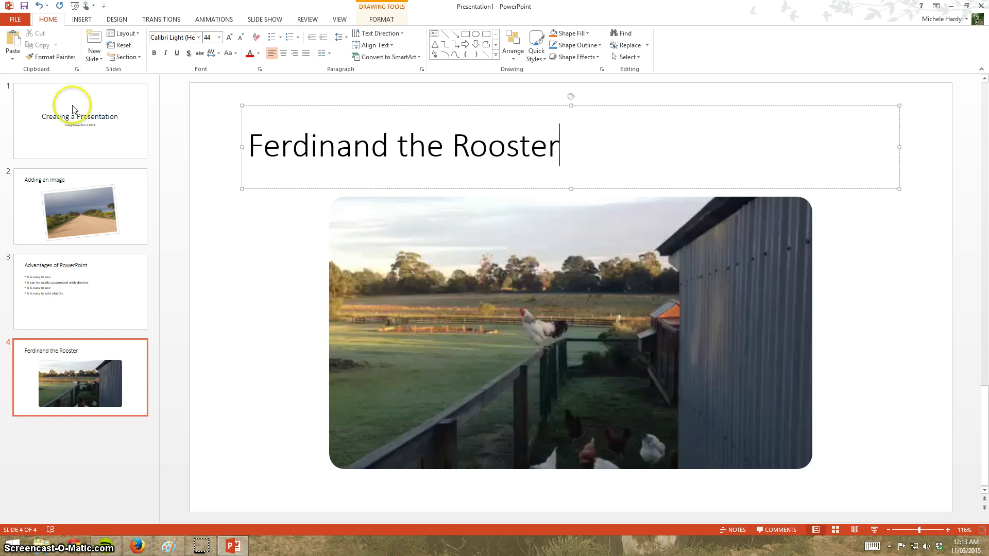
pyautogui.click(94, 120)
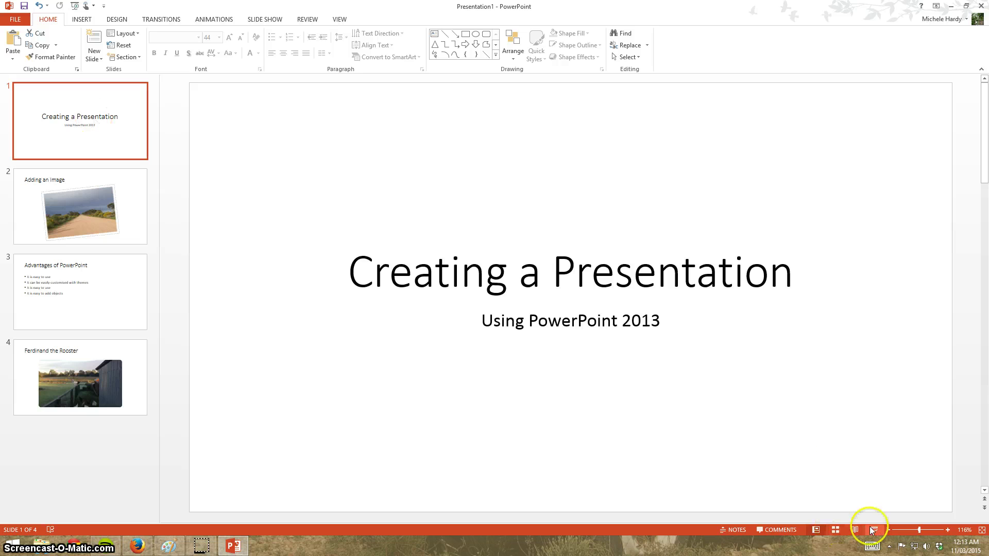
# Run the four-slide show through to the end, then view the Slide Show and Design tabs.
pyautogui.click(877, 530)
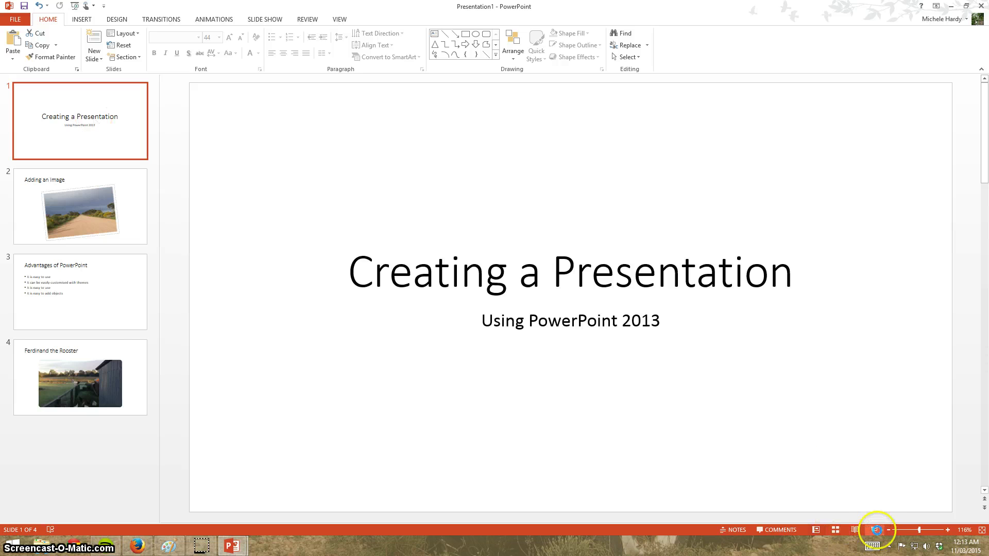
pyautogui.click(821, 500)
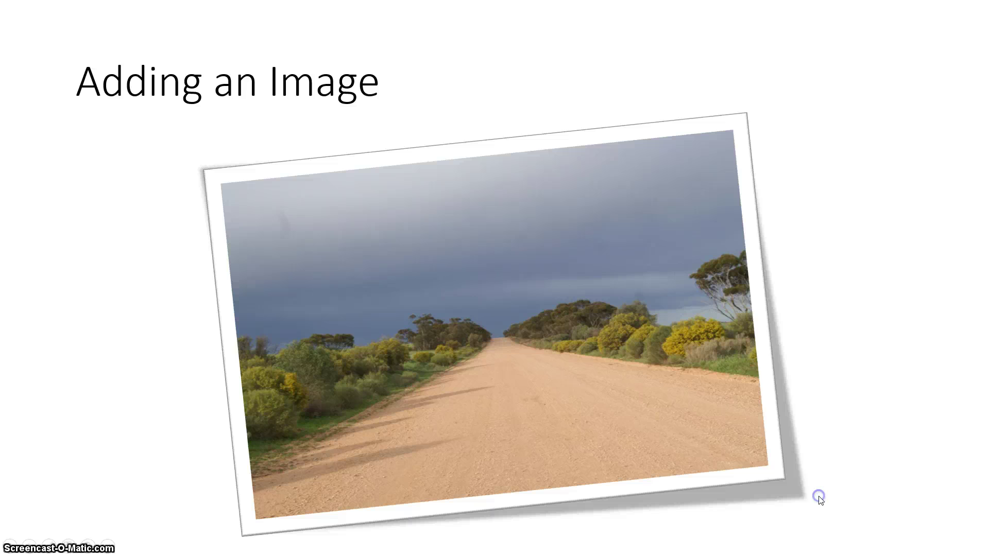
pyautogui.click(820, 500)
pyautogui.click(821, 500)
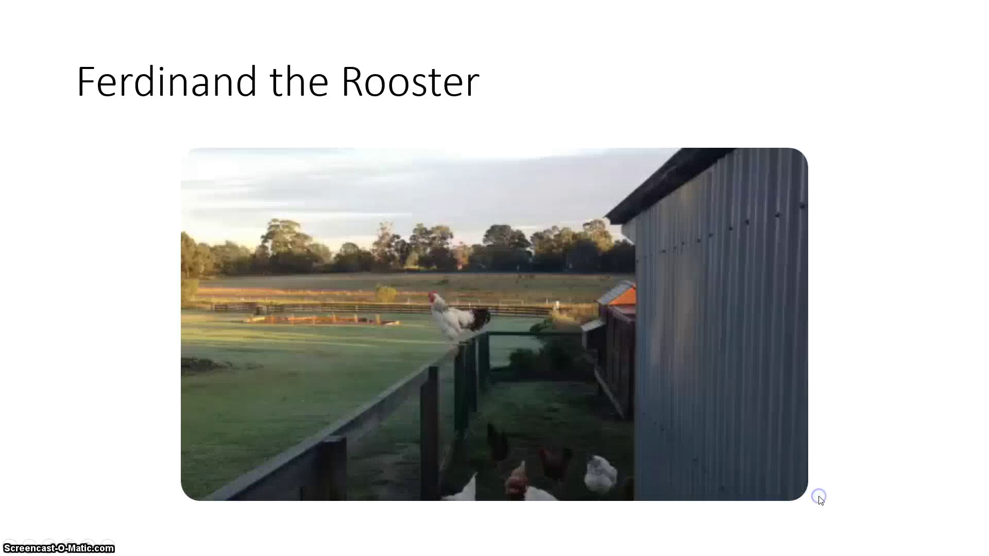
pyautogui.click(819, 498)
pyautogui.click(819, 499)
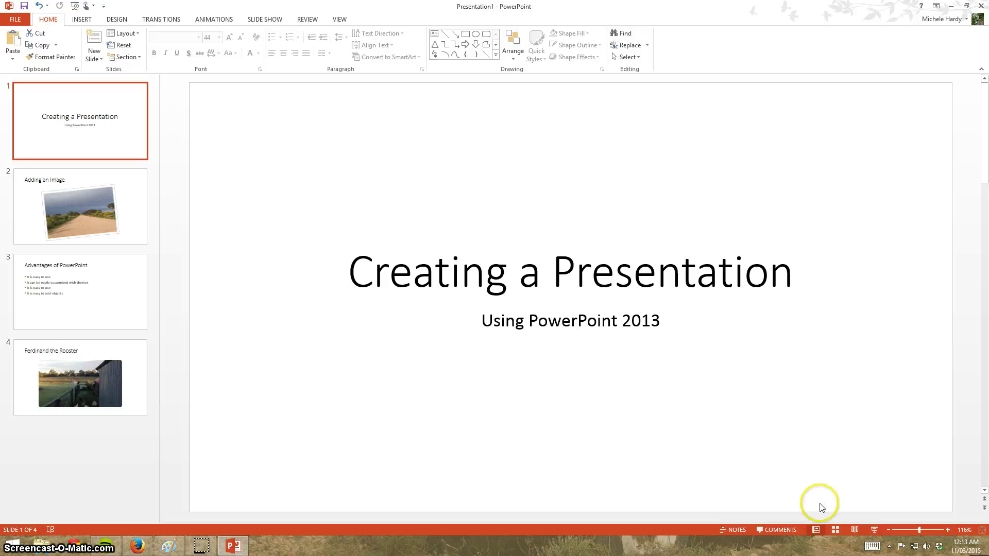
pyautogui.click(267, 19)
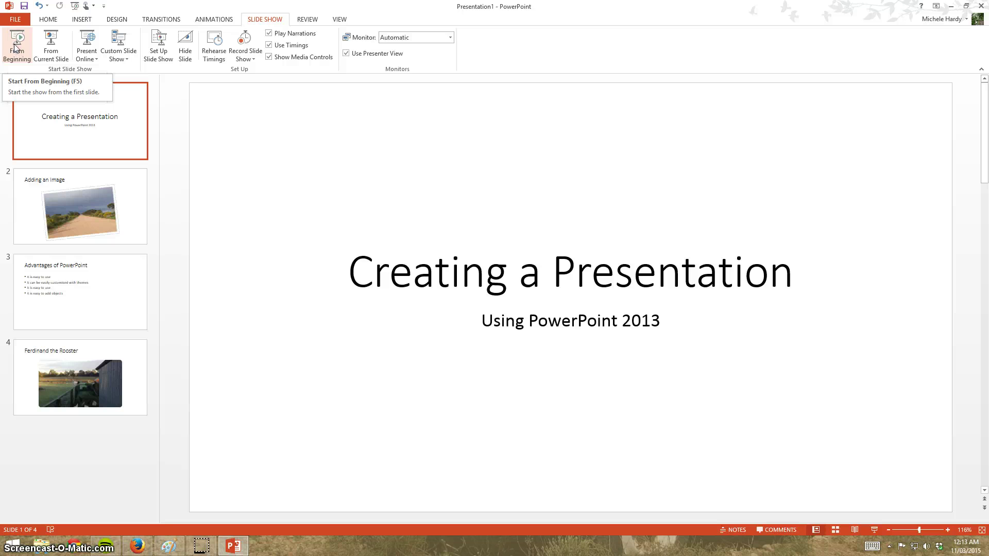
pyautogui.click(117, 19)
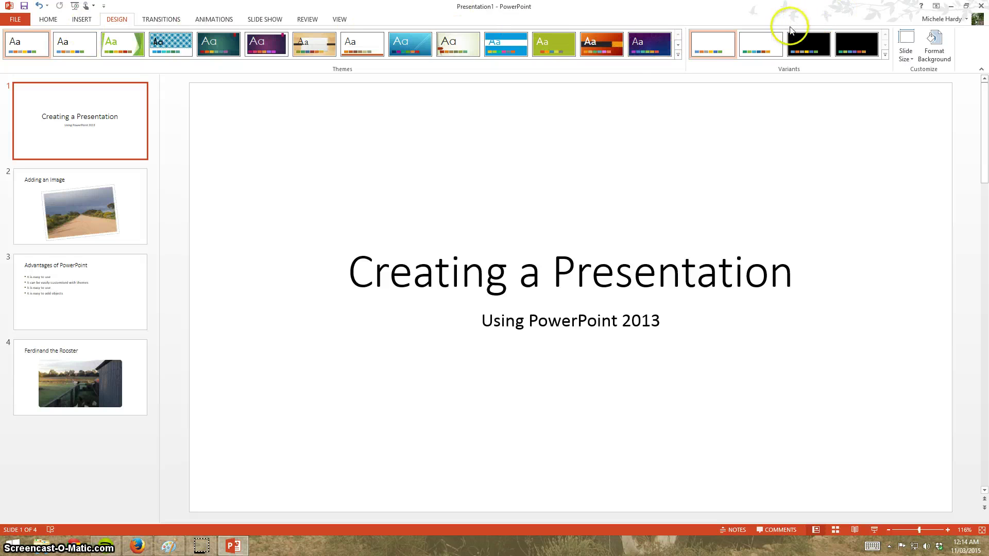
# Apply the Parallax theme to all four slides and pick its red variant.
pyautogui.click(679, 54)
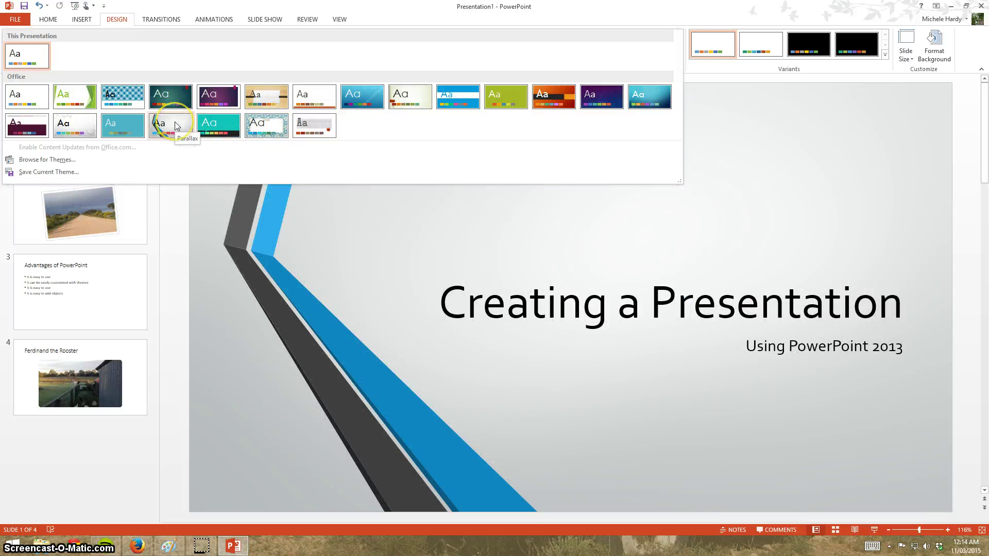
pyautogui.click(174, 125)
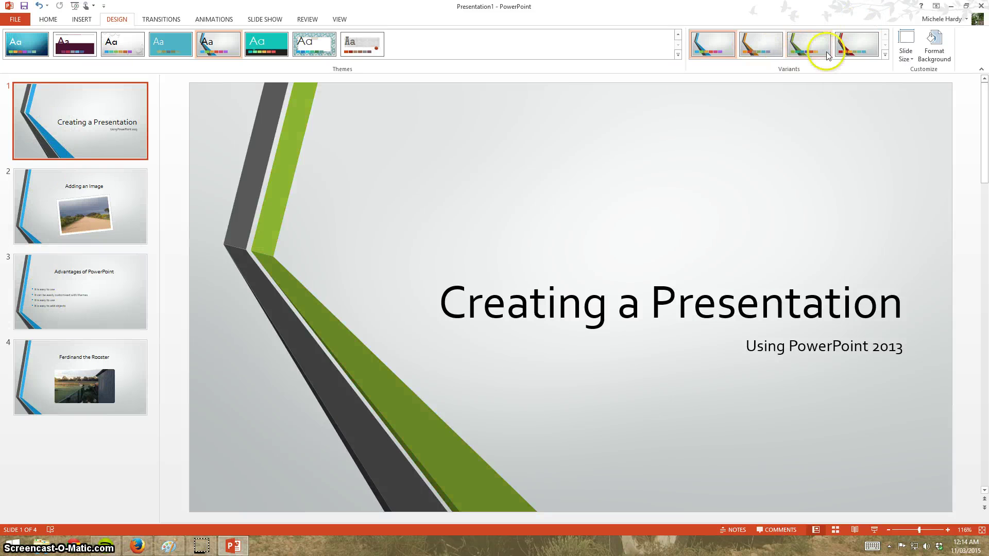
pyautogui.click(885, 55)
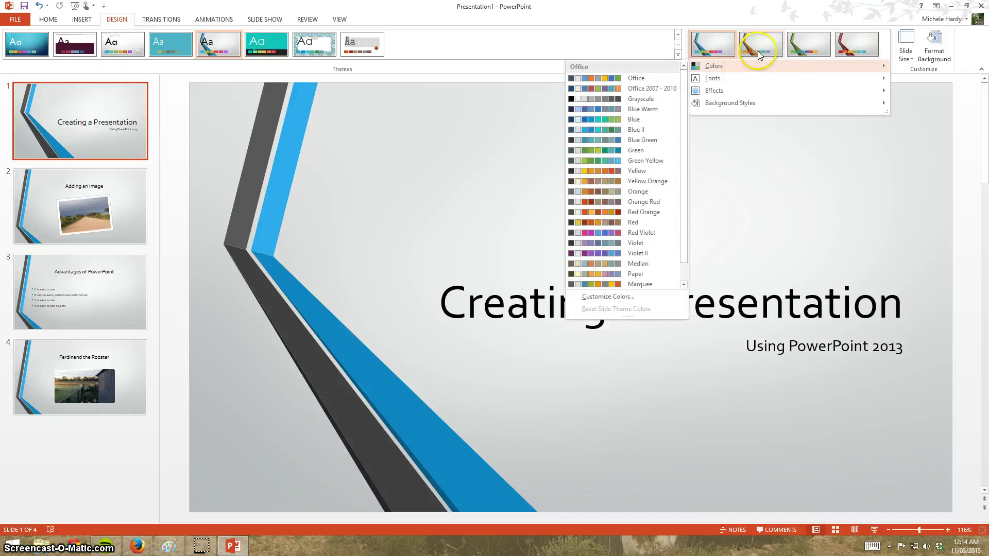
pyautogui.moveTo(719, 82)
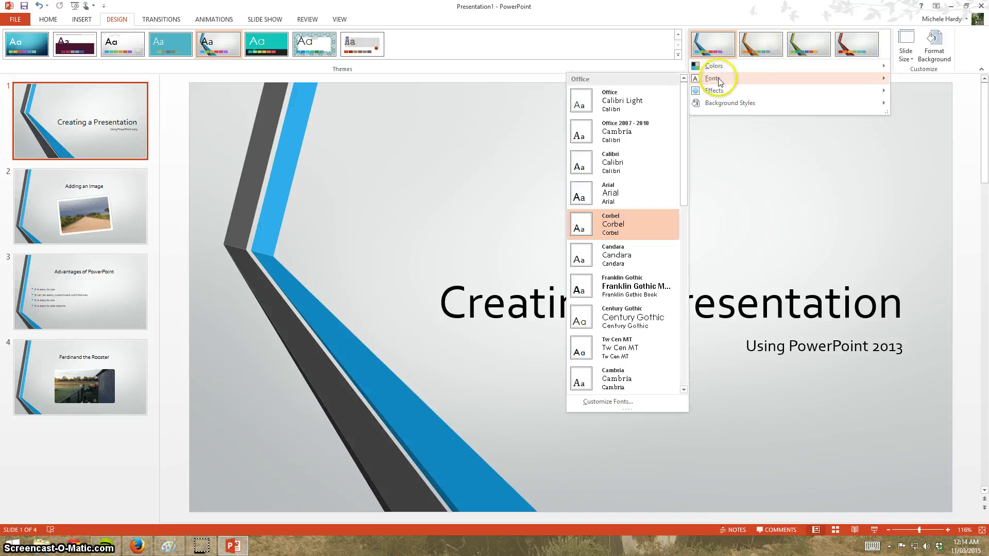
pyautogui.moveTo(720, 106)
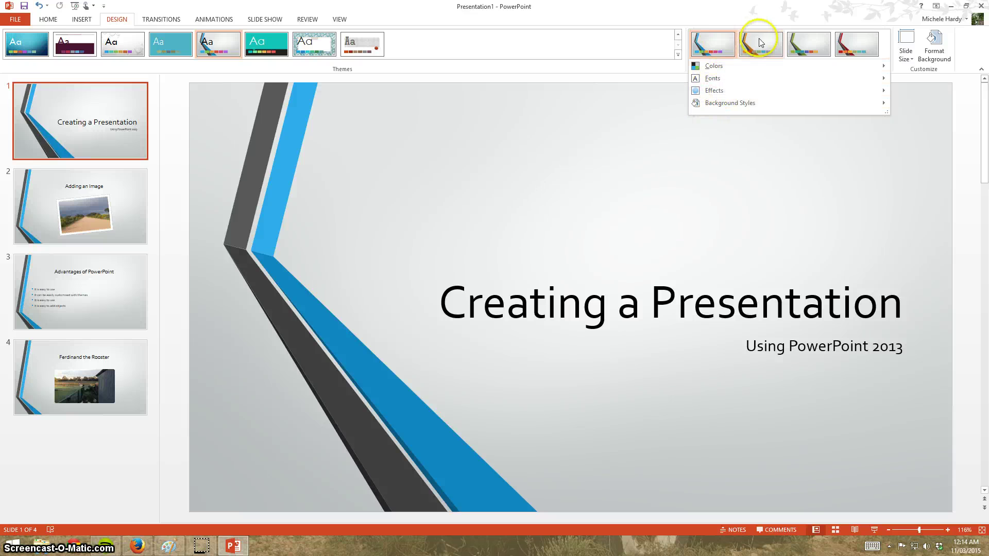
pyautogui.click(812, 50)
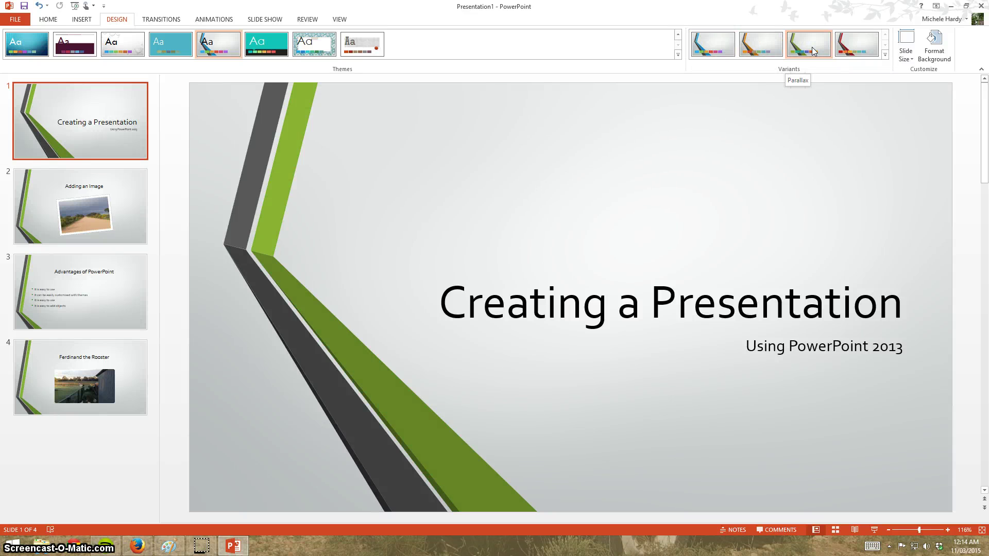
pyautogui.click(856, 45)
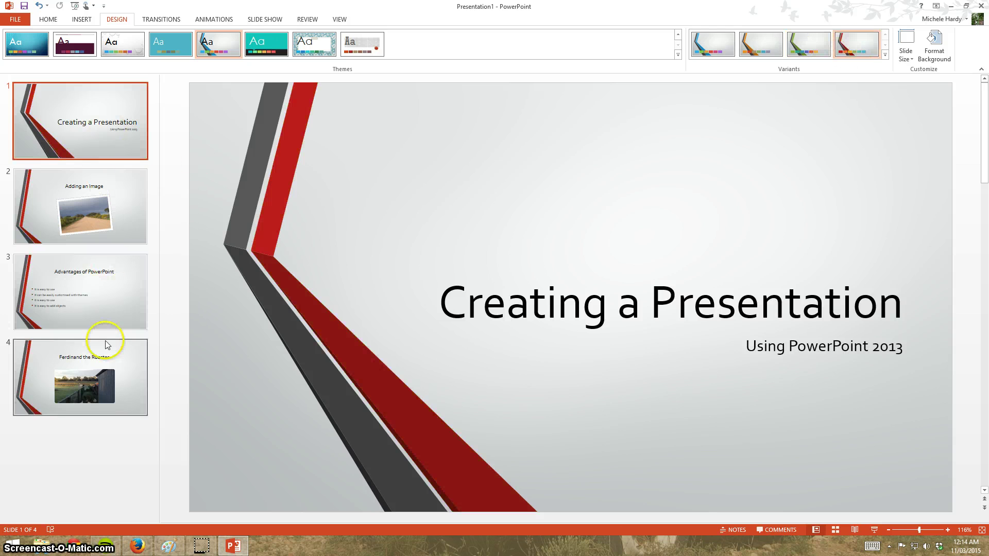